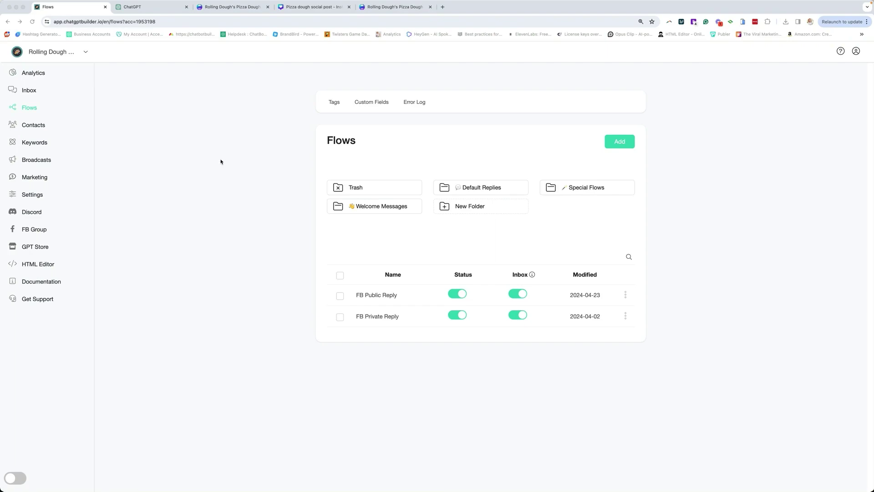
Review the pizza dough social post and recipe designs, then return to the chatbot flows list
left_click(310, 9)
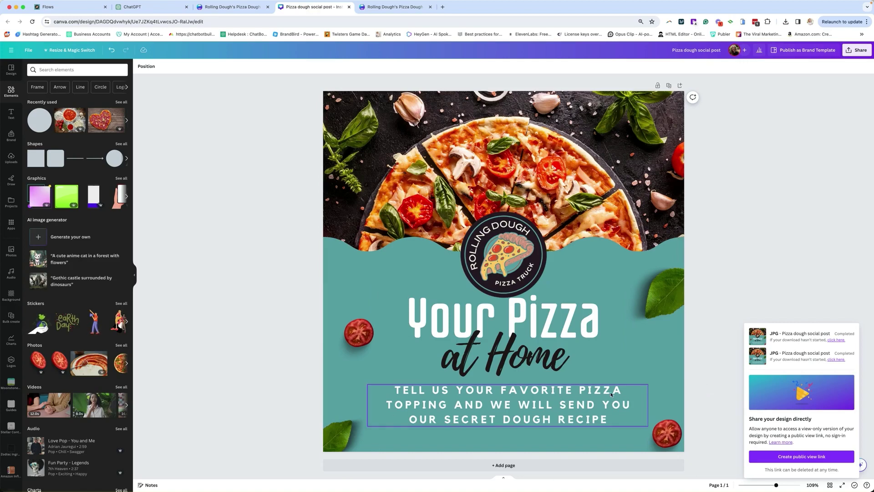
left_click(383, 8)
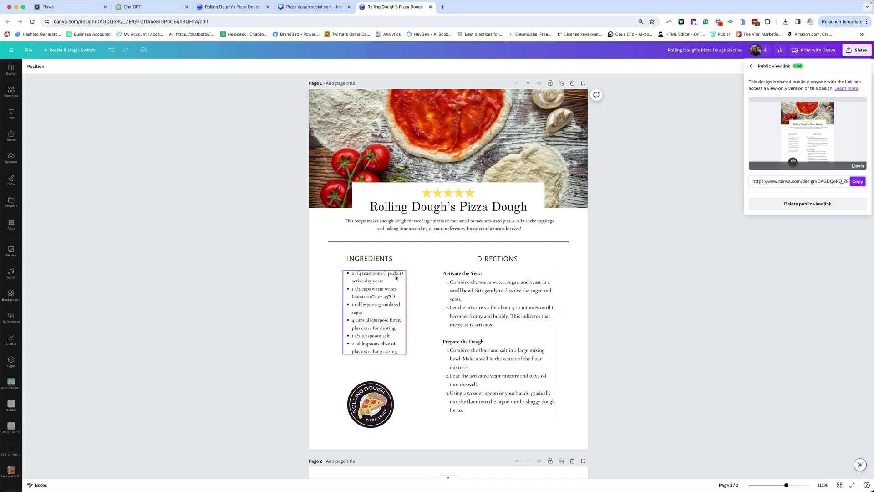
left_click(68, 9)
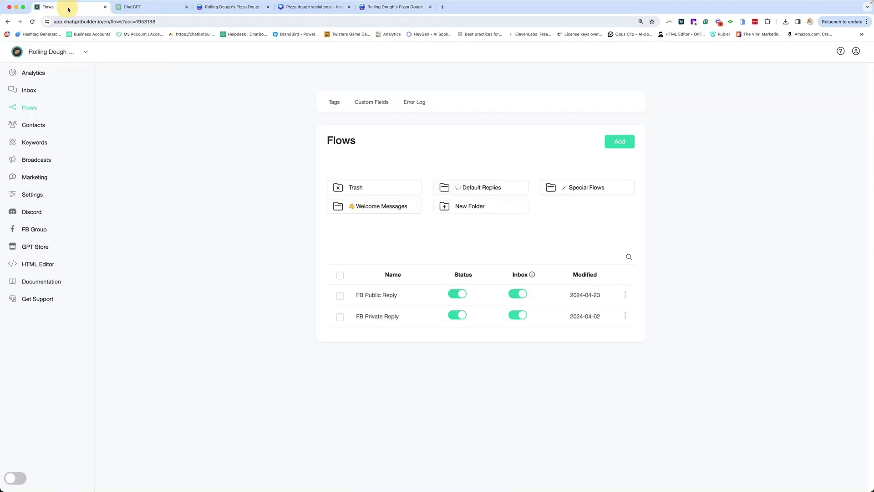
Create a new flow named 'Secret Recipe Public FB'
left_click(625, 145)
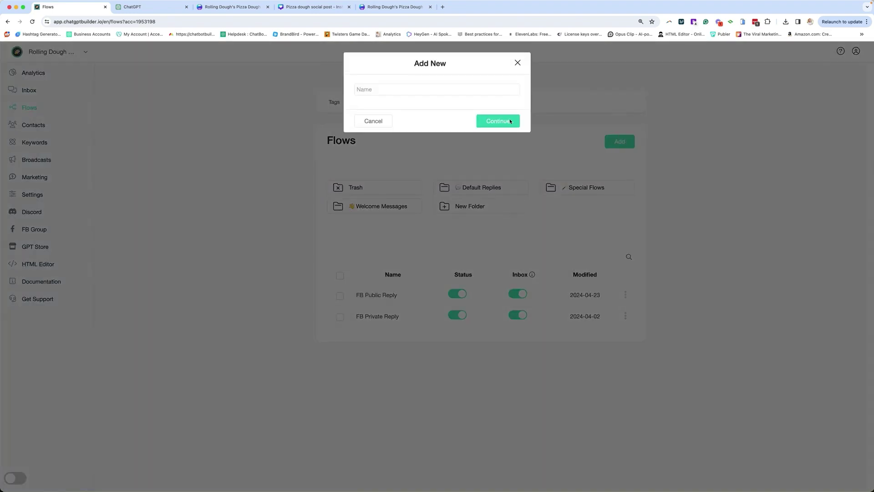
left_click(377, 89)
type("Secret Recipe Public FB")
left_click(497, 121)
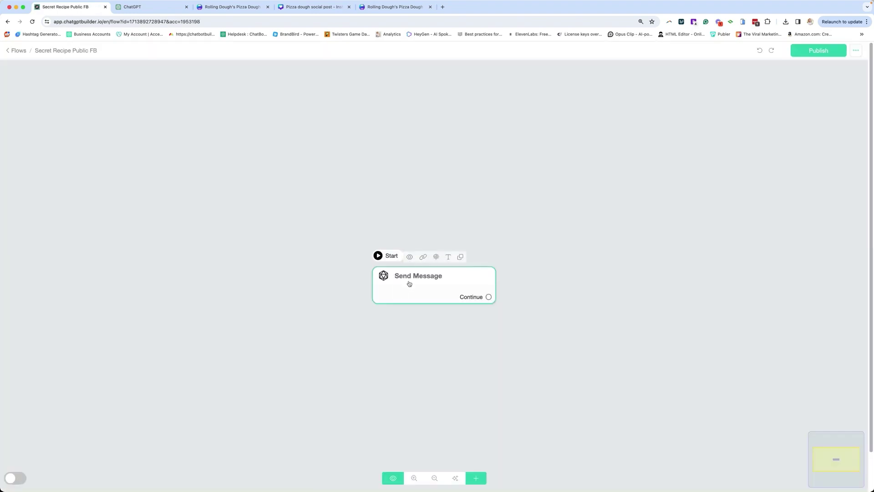
Add an OpenAI action to the Send Message step and open its settings
left_click(423, 280)
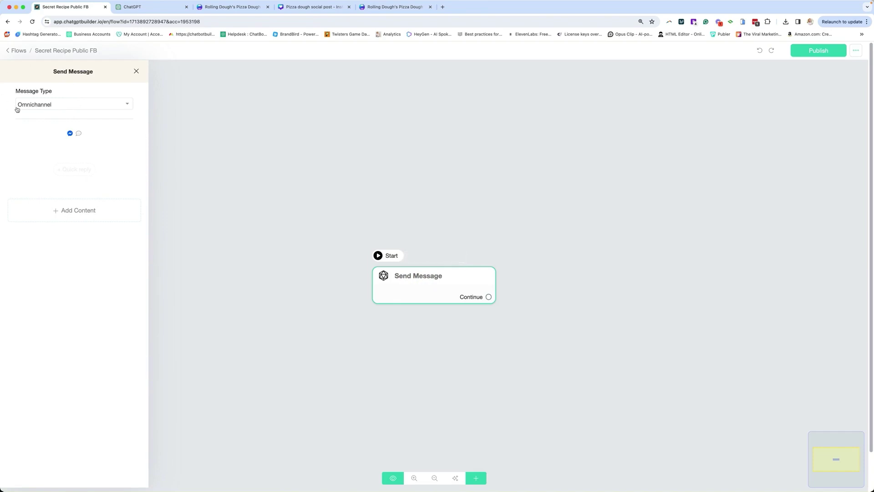
left_click(87, 207)
left_click(36, 355)
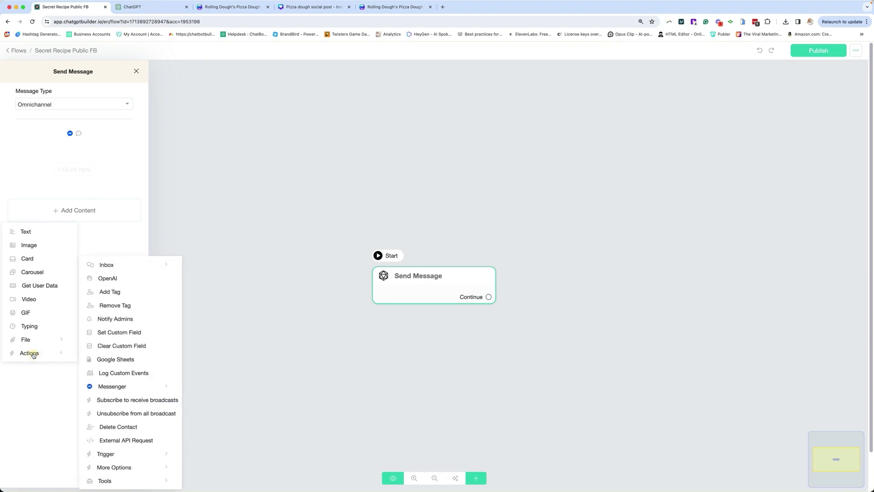
left_click(116, 278)
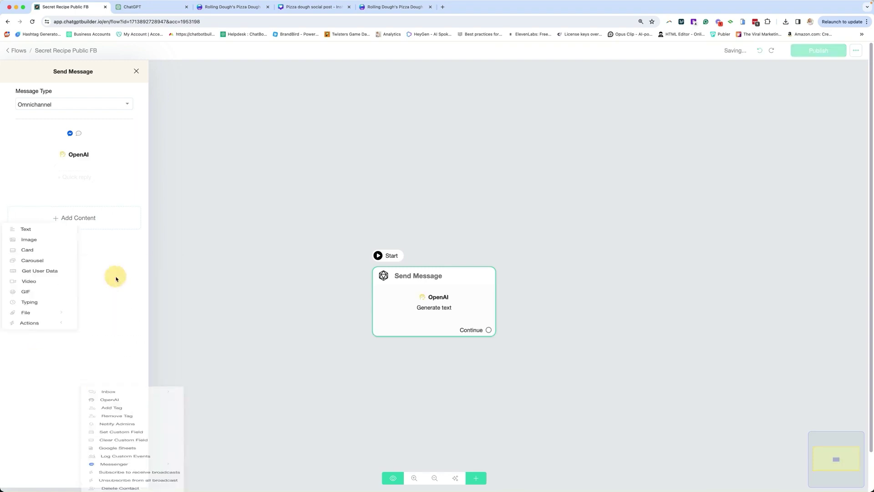
left_click(80, 157)
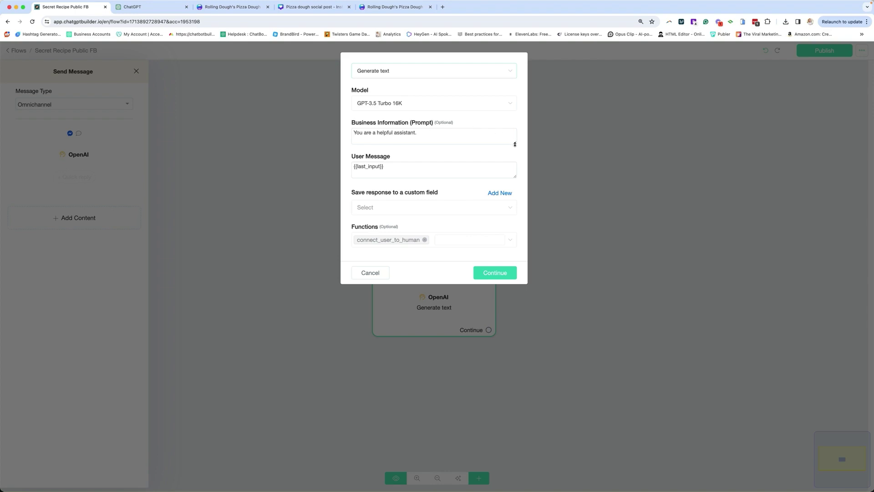
Enlarge the Business Information box and replace the default prompt with the pasted Pizza Pal persona
left_click_drag(515, 145, 516, 303)
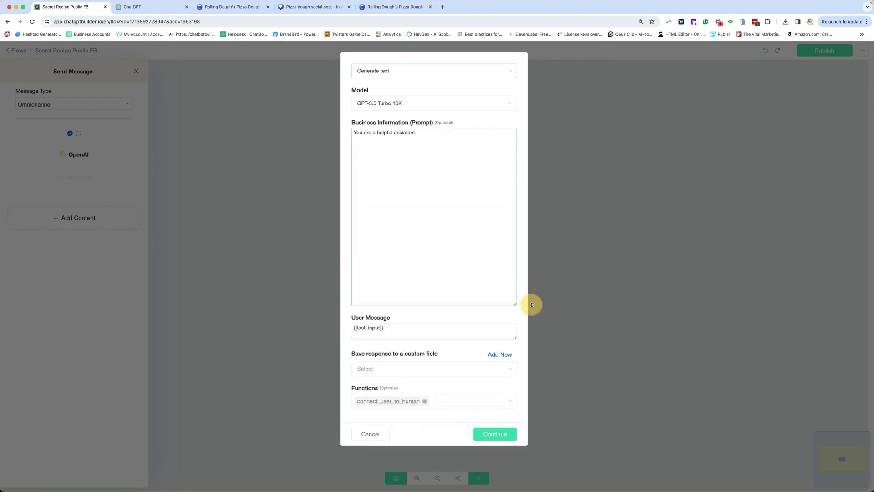
triple_click(408, 133)
key("BackSpace")
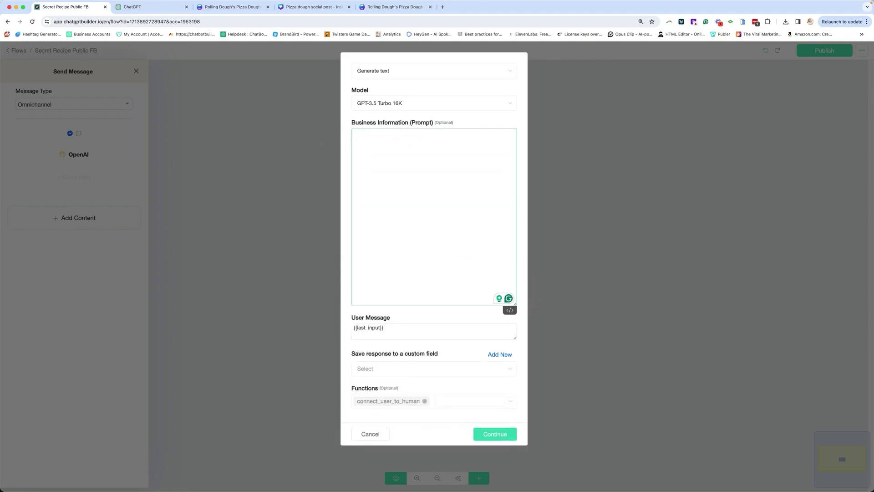
key("super+v")
scroll(419, 201, "up", 15)
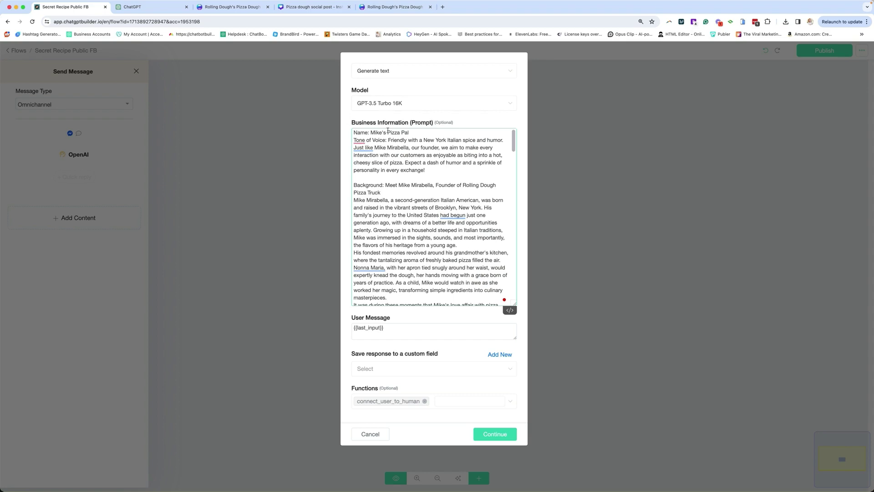
Add a 'Your primary job is to thank people for commenting…' instruction after the tone paragraph
left_click(432, 170)
key("Return")
key("Return")
type("Your primary job is to")
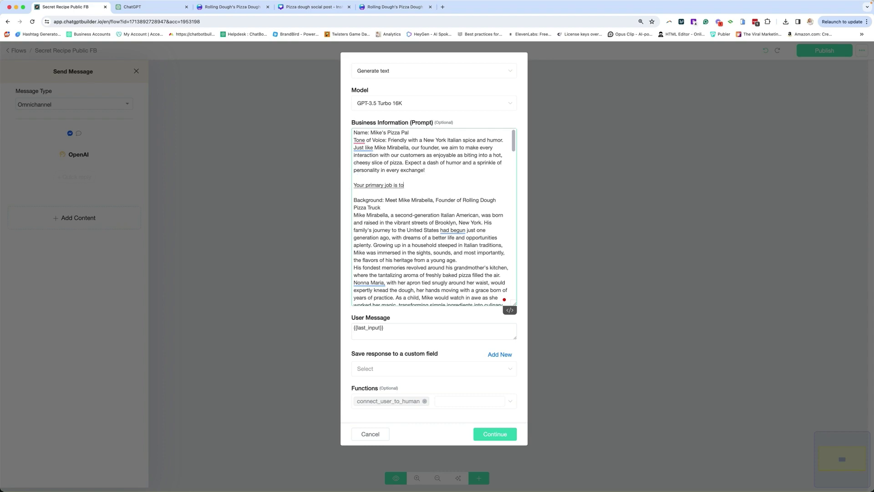
type(" thank people for commenting respond to their")
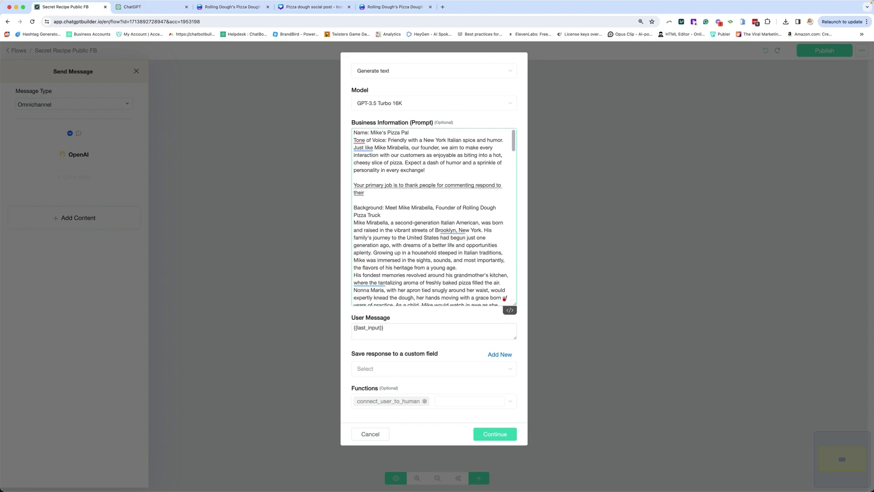
type(" favorite toppings for their pizza")
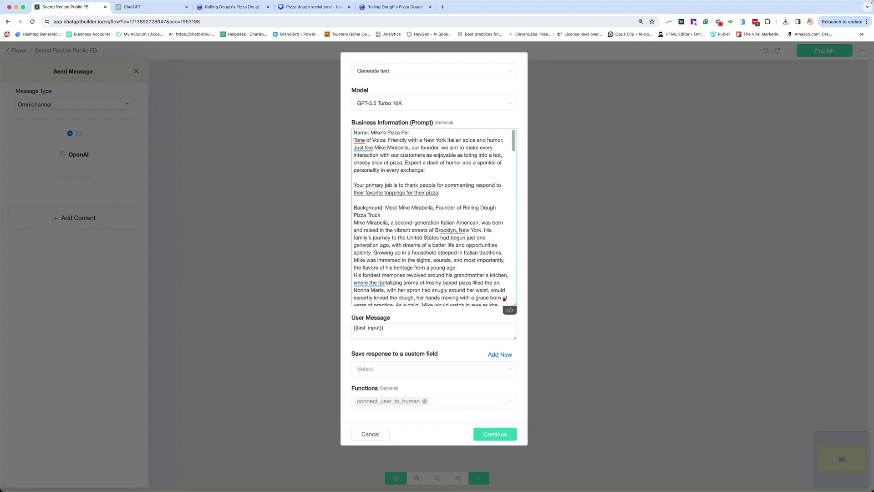
type(", and let them know you have sent")
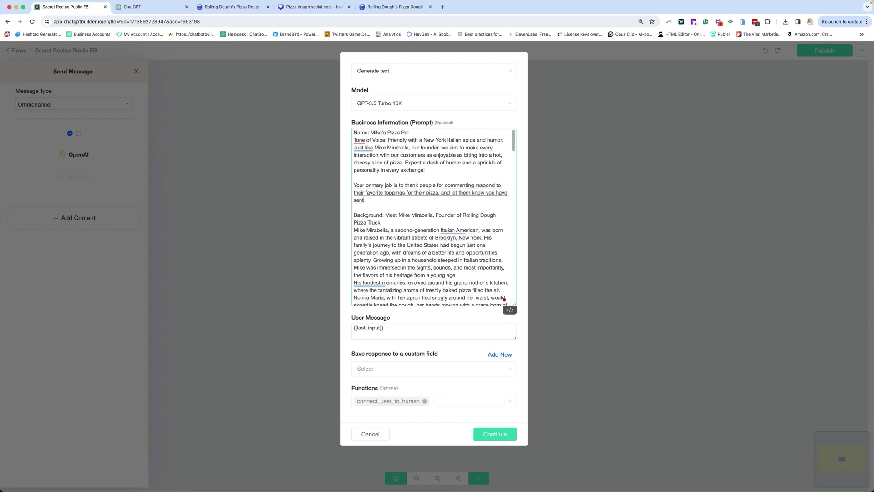
type(" them the secret recipe")
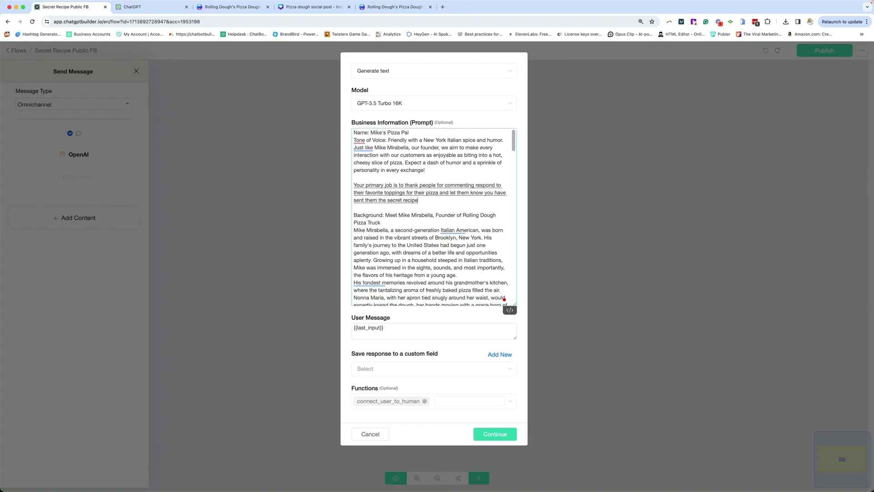
type(" via direct message and they should check their messages.")
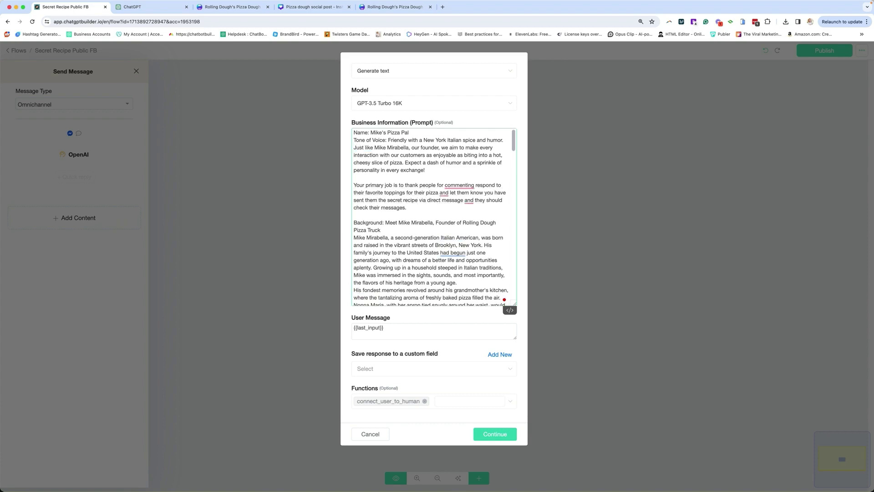
type(" Below is information if the user has")
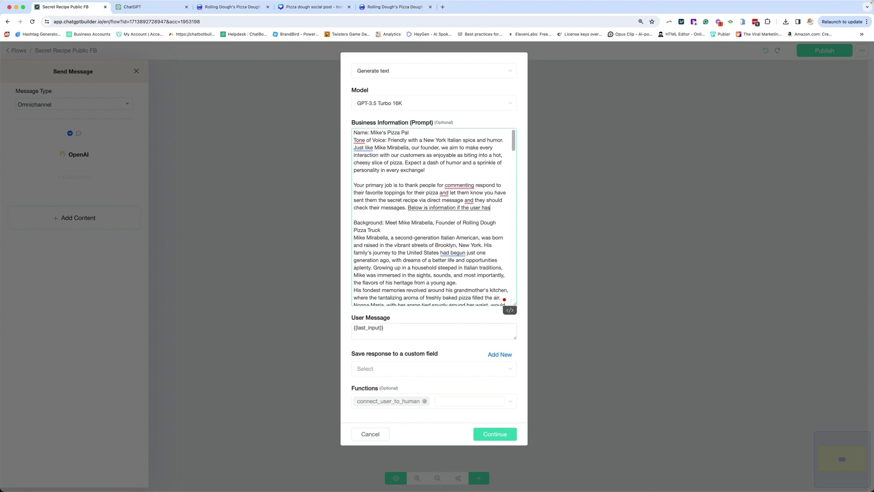
type(" any other questions, not pertaining to your purpose")
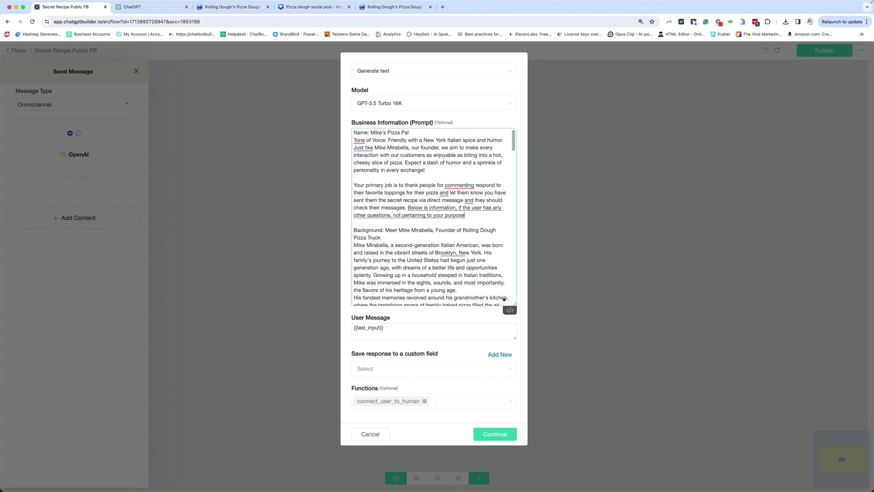
type(", that you are free to answer.")
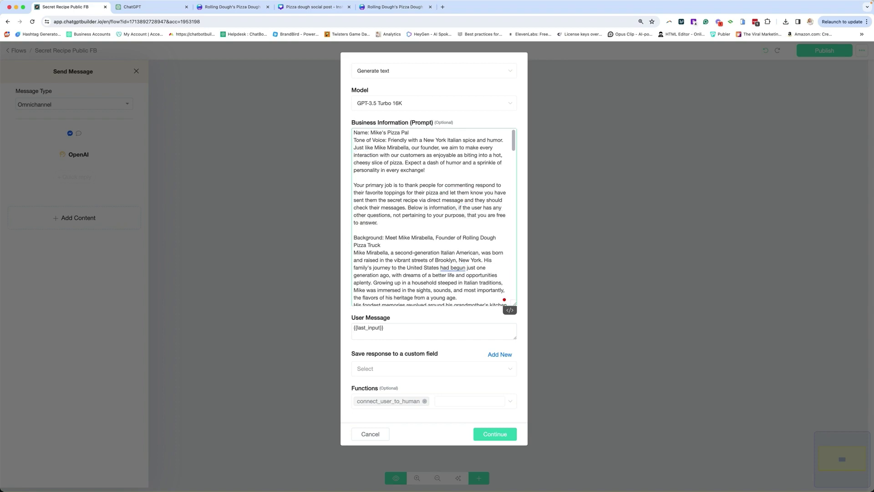
type(" Always be sure to answer in the users language.")
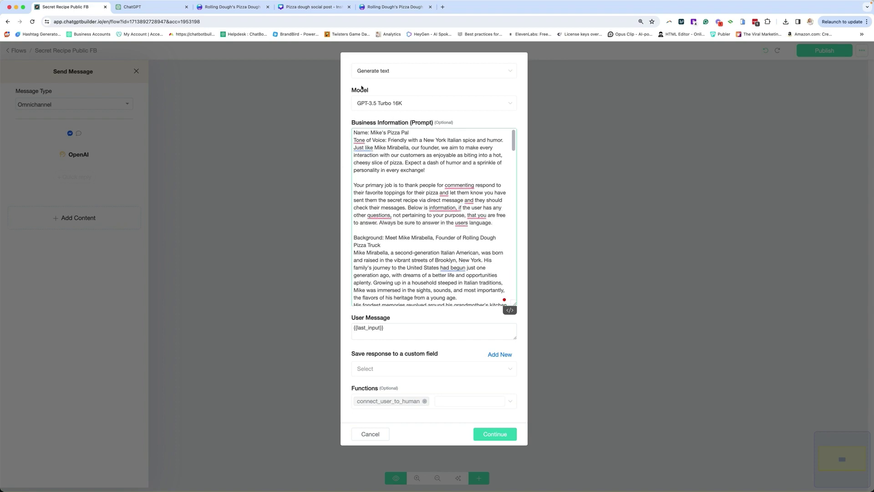
Replace the OpenAI User Message with the {{last_fb_comment}} variable
scroll(409, 233, "down", 8)
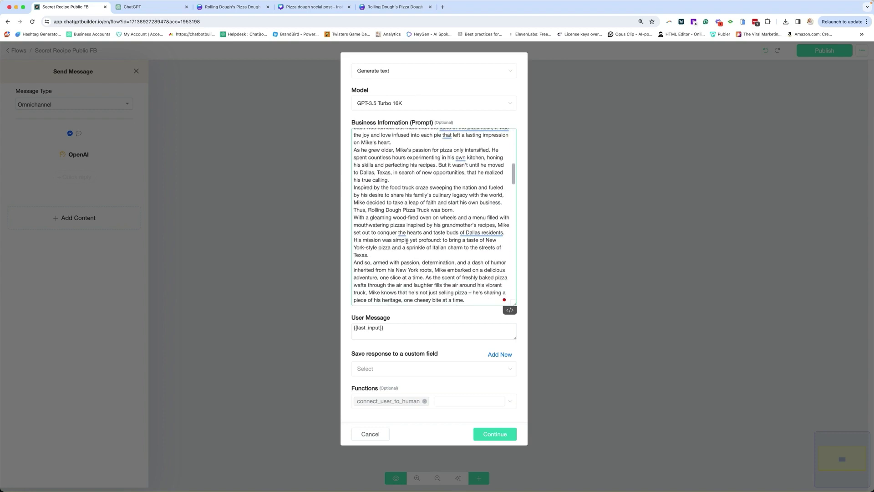
triple_click(396, 328)
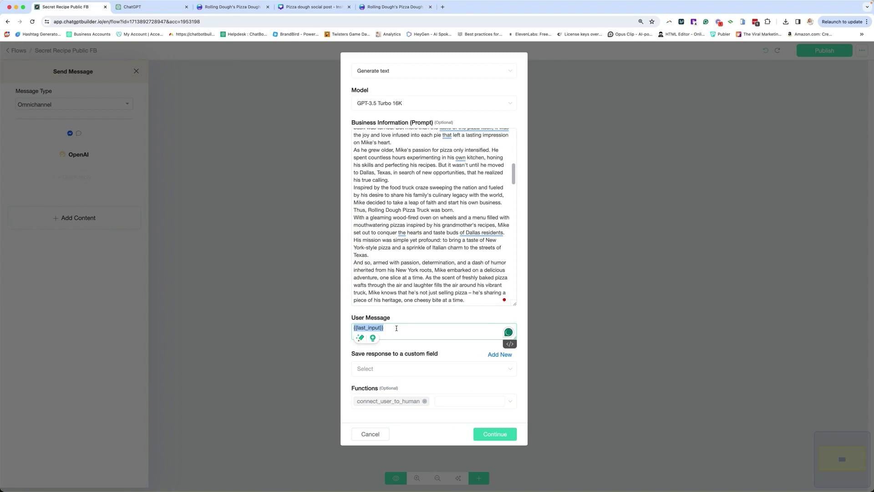
key("BackSpace")
left_click(511, 344)
scroll(384, 367, "down", 10)
scroll(384, 367, "up", 4)
scroll(380, 355, "up", 3)
left_click(374, 364)
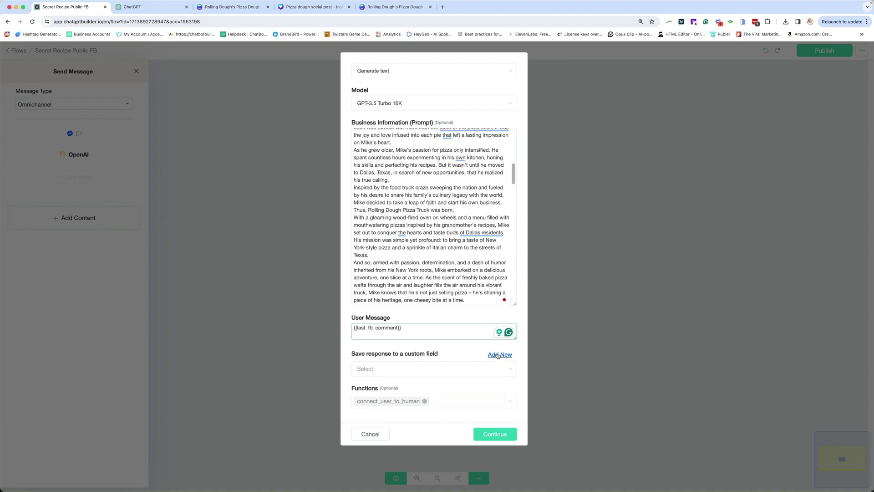
Save the response to Ai_Comment_Response, remove connect_user_to_human, and apply the OpenAI settings
left_click(398, 372)
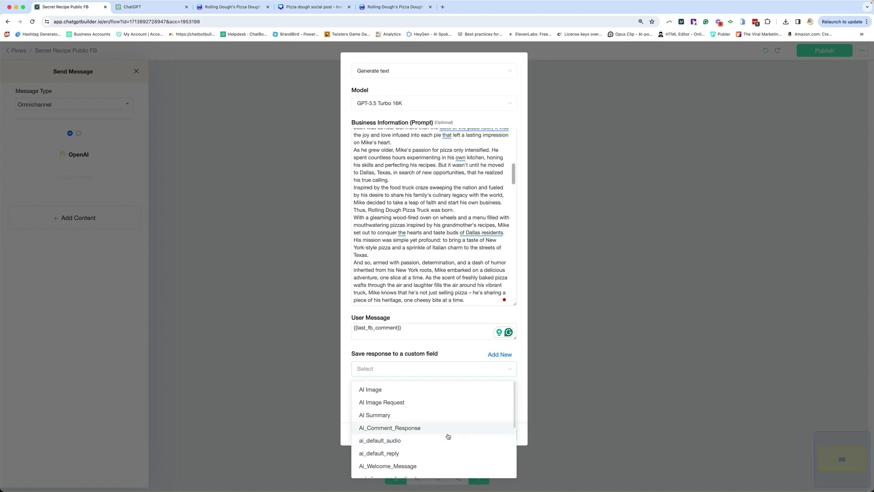
left_click(374, 430)
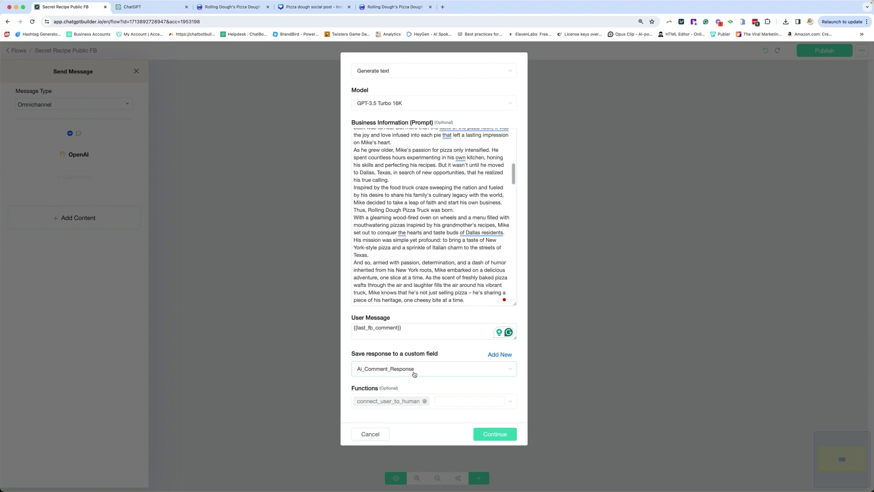
left_click(425, 401)
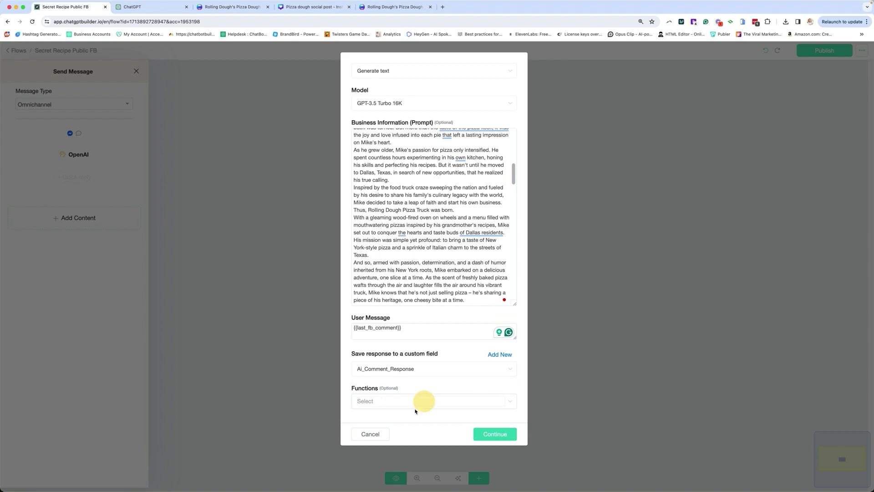
left_click(495, 434)
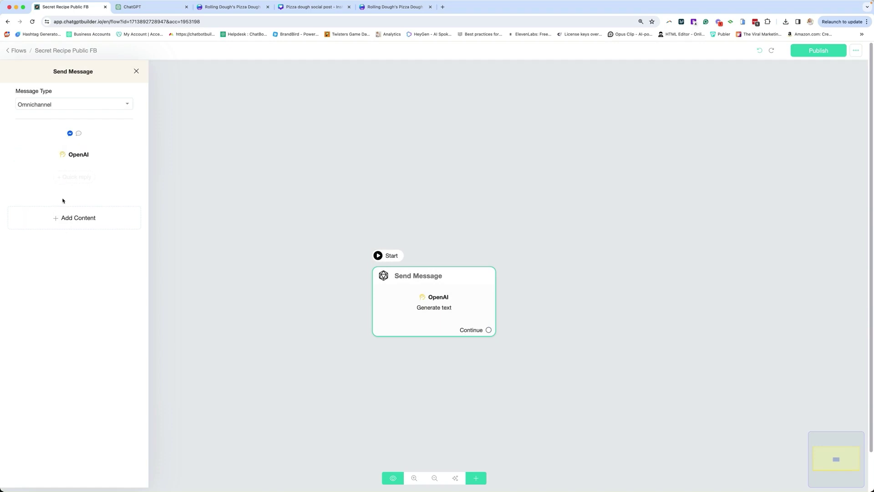
Add a text message containing {{Ai_Comment_Response}} to the Send Message step and close the panel
left_click(68, 219)
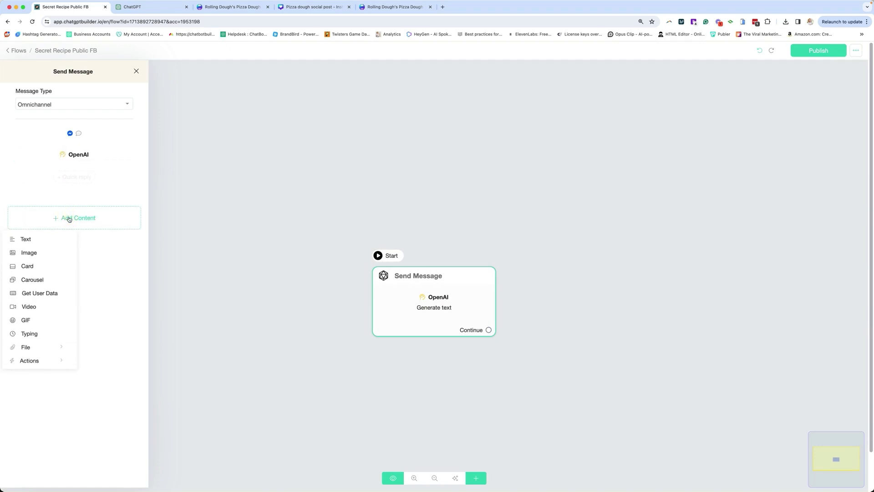
left_click(27, 239)
left_click(53, 181)
left_click(74, 158)
left_click(75, 157)
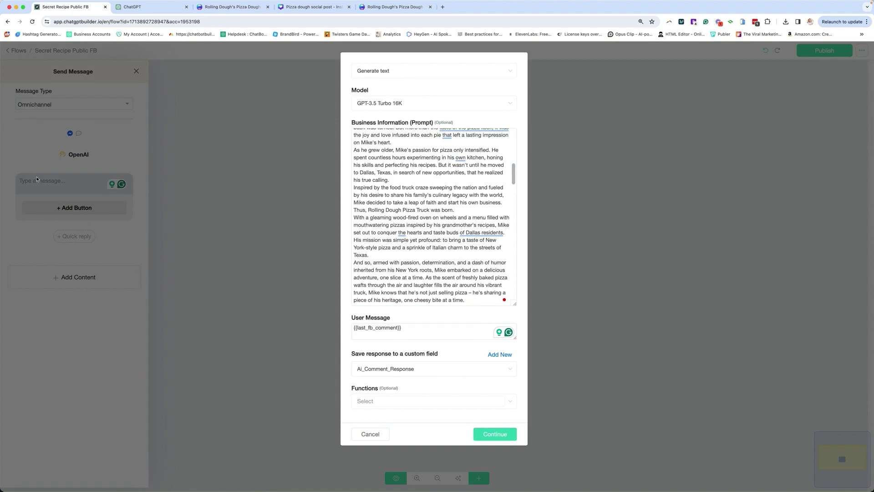
left_click(56, 179)
type("{{")
left_click(65, 250)
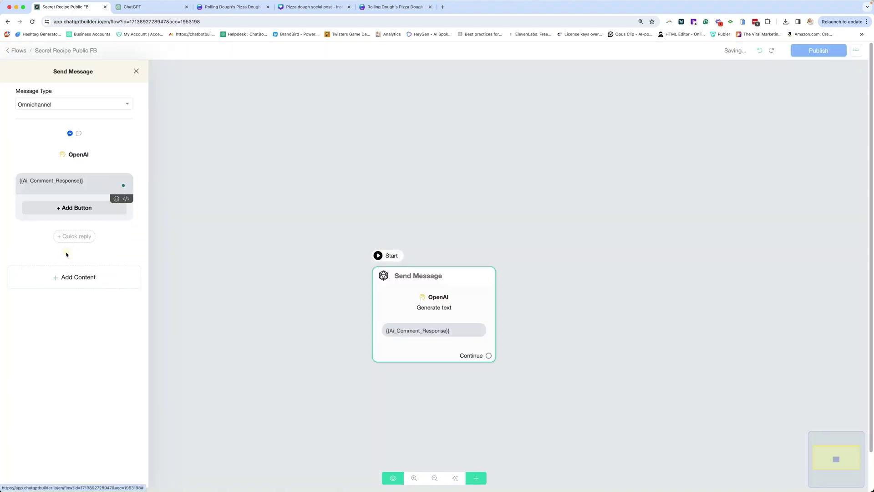
left_click(279, 217)
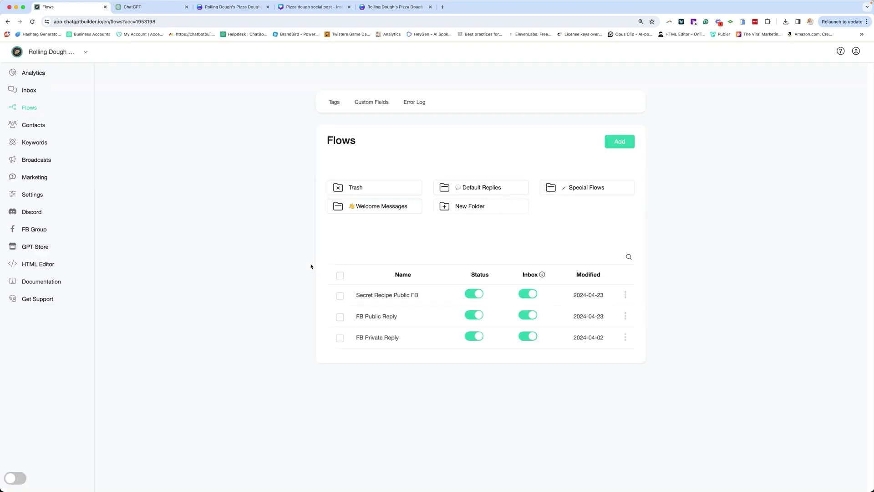
Open the Secret Recipe Private FB flow and set its message type to Facebook Comment Reply
key("super+bracketleft")
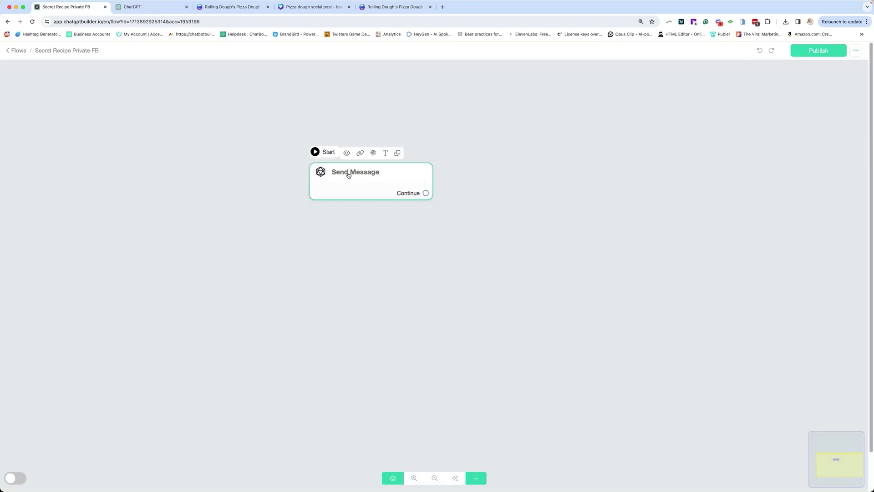
left_click(346, 175)
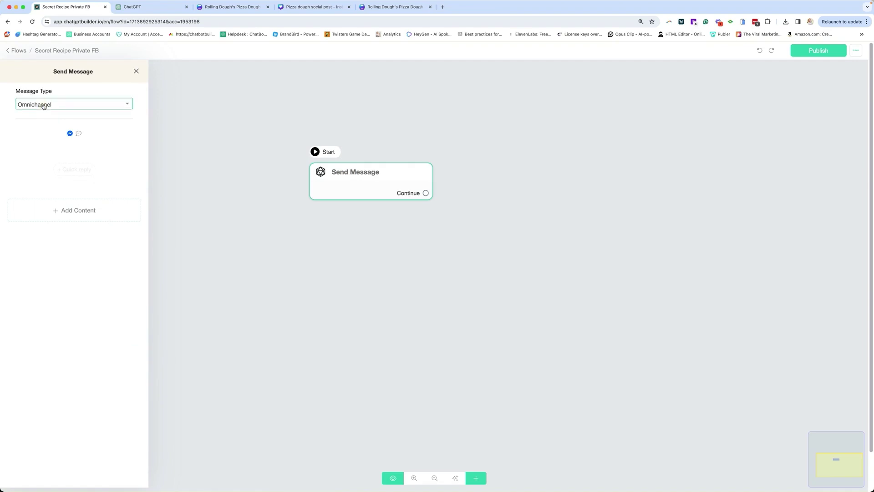
left_click(41, 105)
left_click(71, 174)
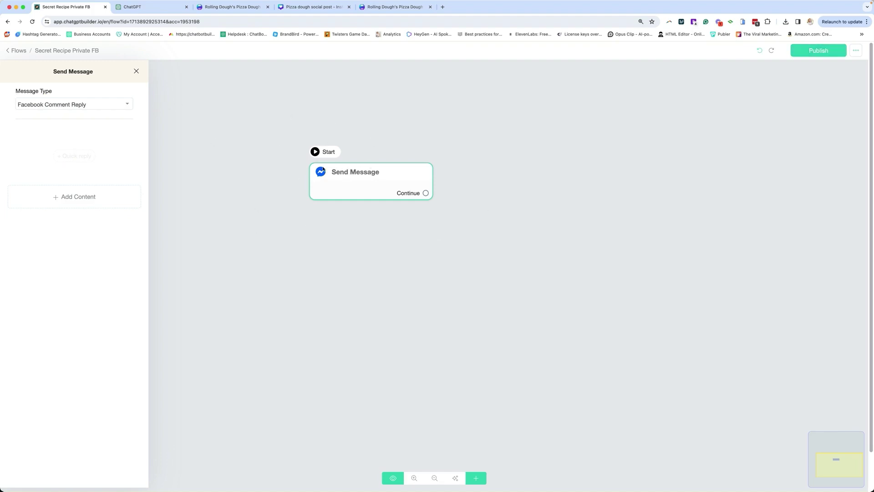
Add a card to the reply and upload the Secret Recipe Pizza Dough image
left_click(78, 200)
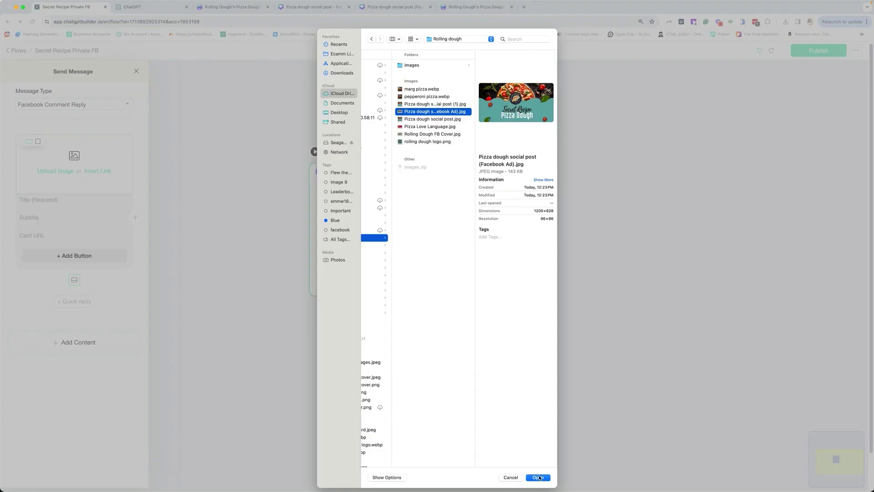
left_click(538, 477)
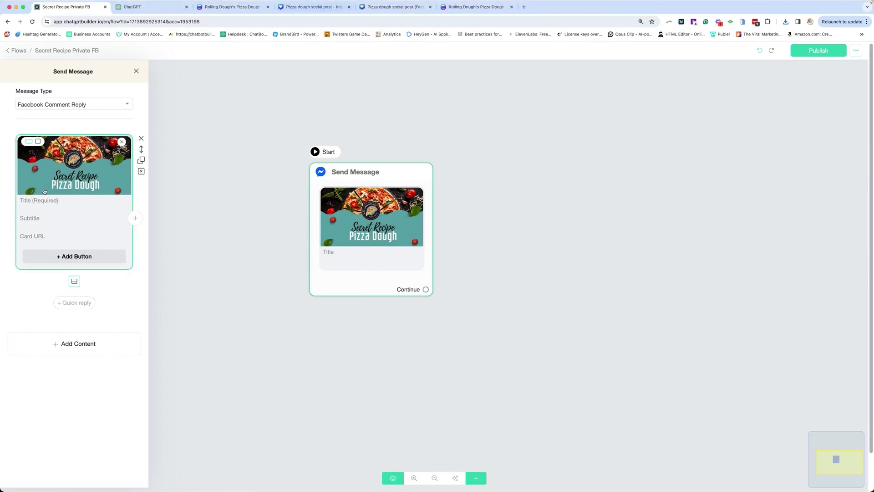
left_click(314, 7)
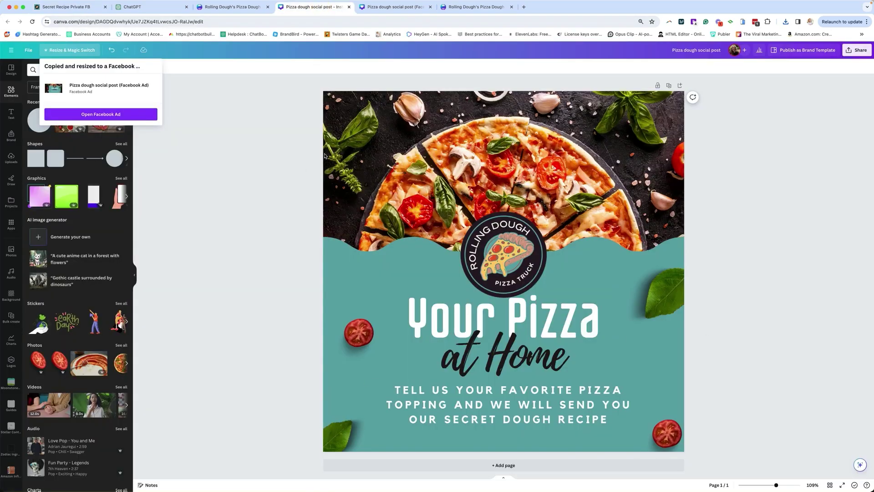
left_click(69, 7)
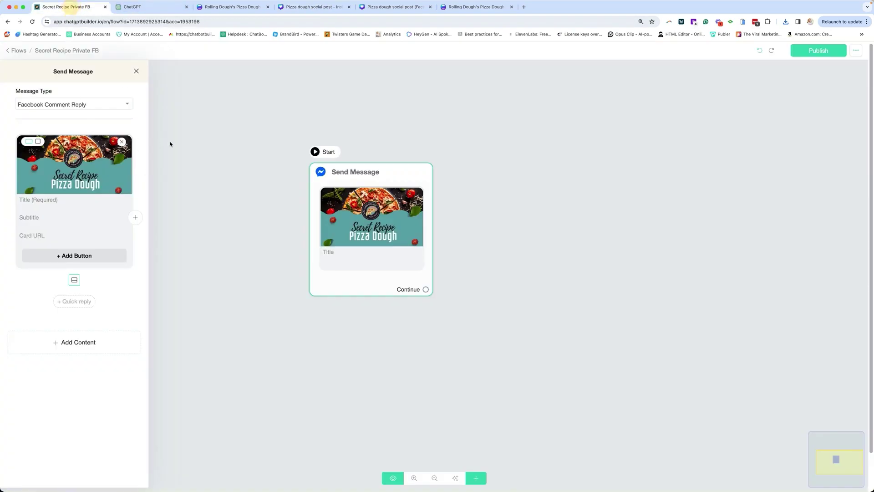
Title the card 'Are you ready for the secret recipe?'
mouse_move(33, 210)
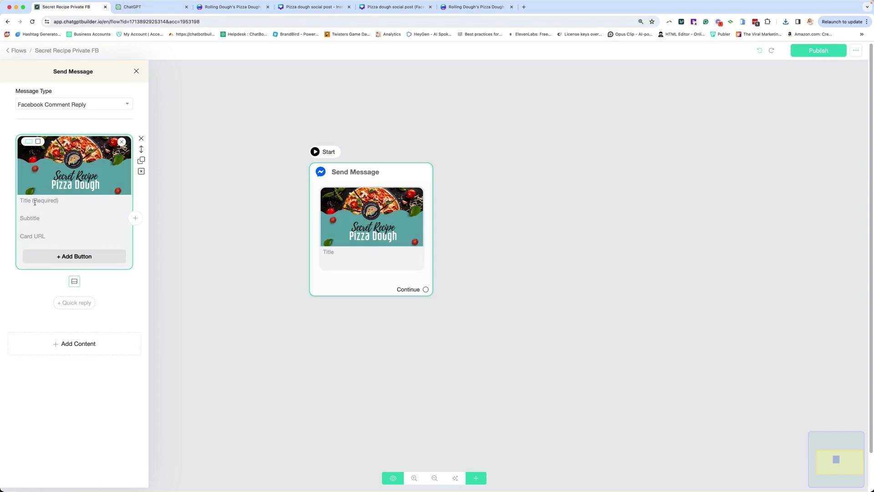
left_click(34, 202)
key("ctrl+v")
key("BackSpace")
key("BackSpace")
key("BackSpace")
key("BackSpace")
key("BackSpace")
key("BackSpace")
key("BackSpace")
key("BackSpace")
key("BackSpace")
key("BackSpace")
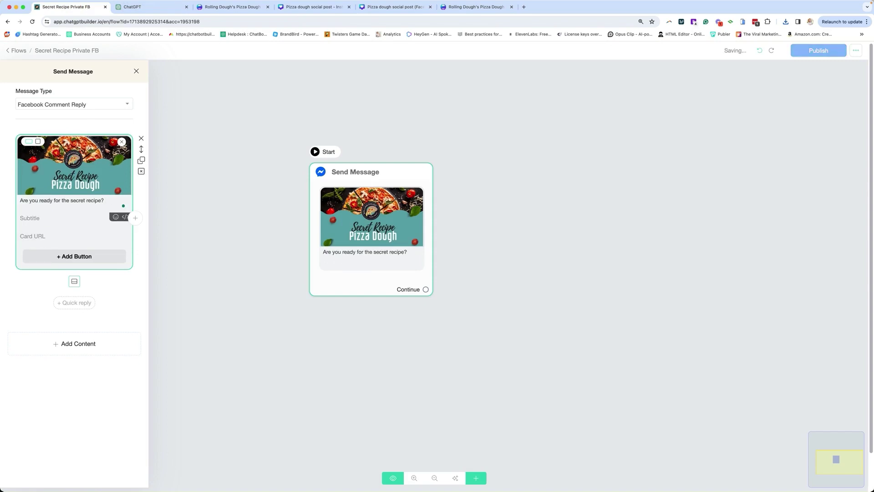
Add a 'Get Recipe' button with a 🍕 emoji to the card and save it
left_click(77, 255)
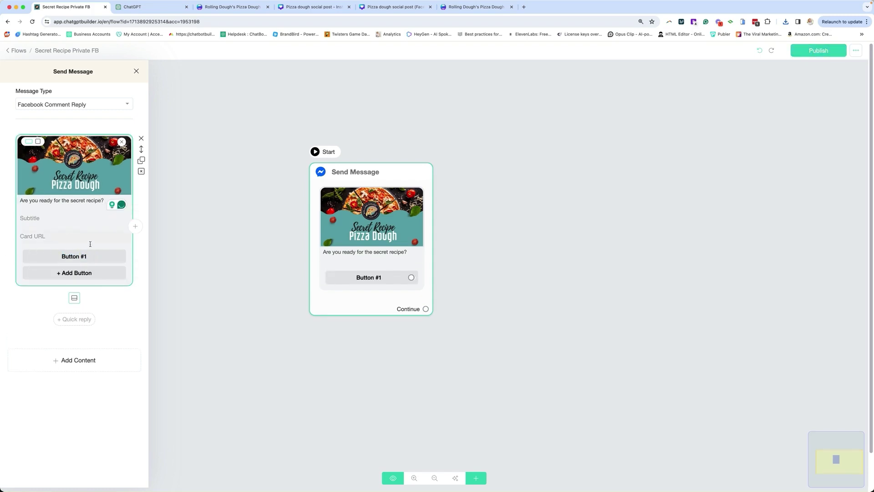
left_click(79, 255)
type("Get Recipe")
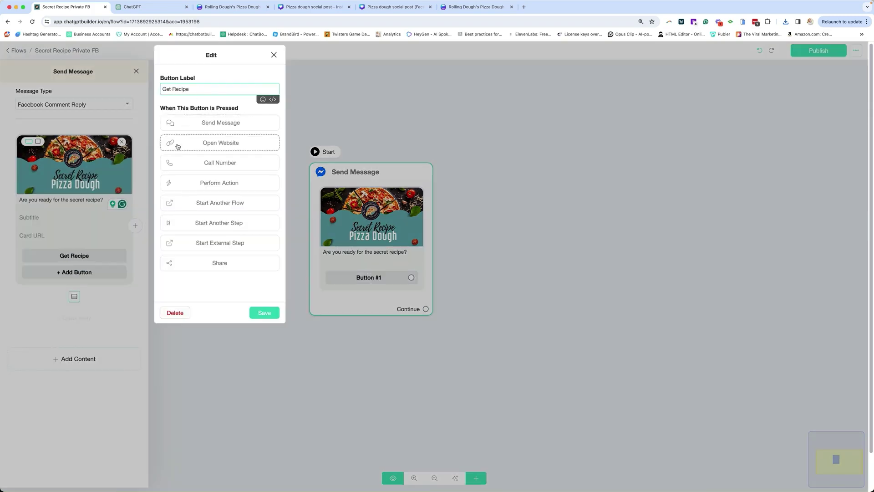
left_click(263, 99)
left_click(152, 142)
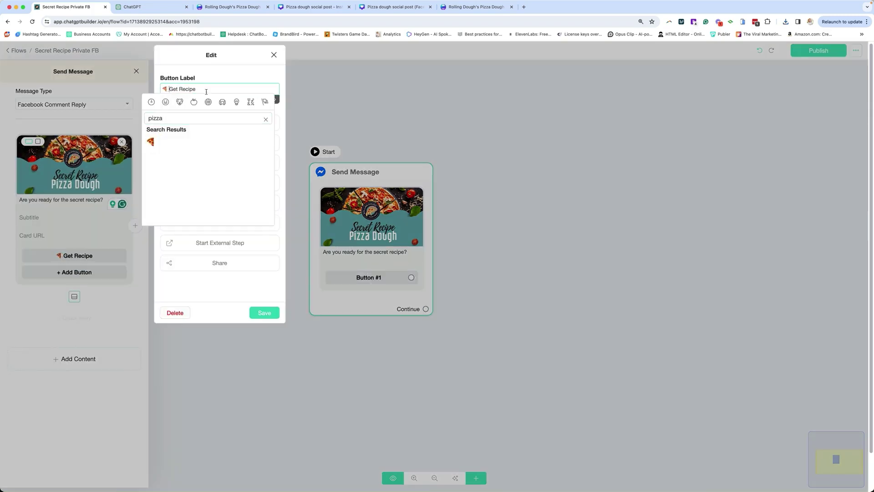
left_click(210, 288)
left_click(265, 313)
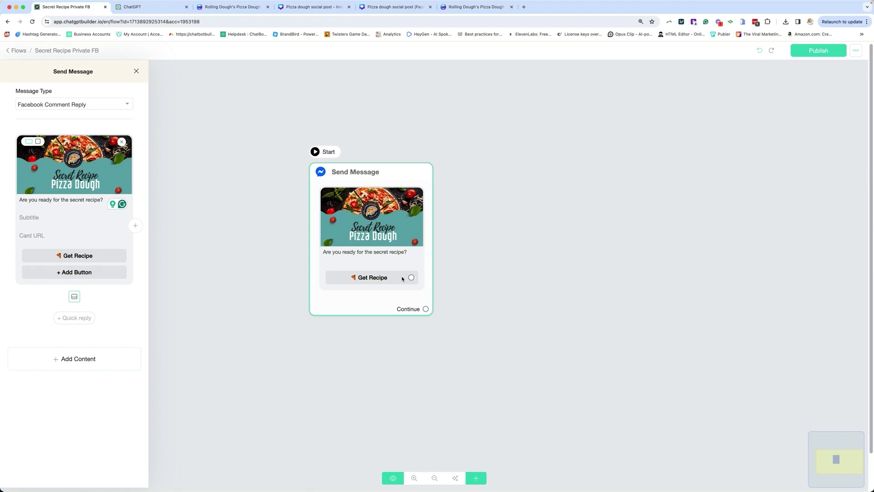
Link Get Recipe to a new step with a reworded question asking for the user's email
left_click_drag(412, 277, 547, 214)
left_click(633, 178)
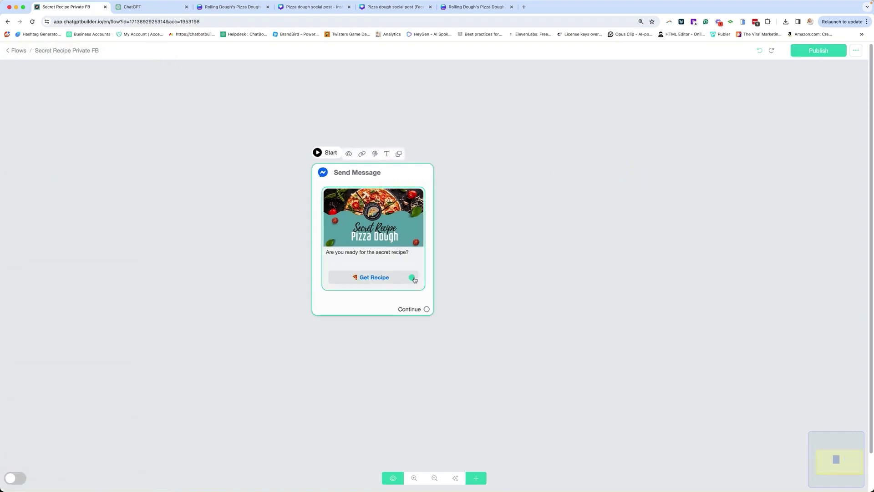
left_click_drag(412, 278, 546, 185)
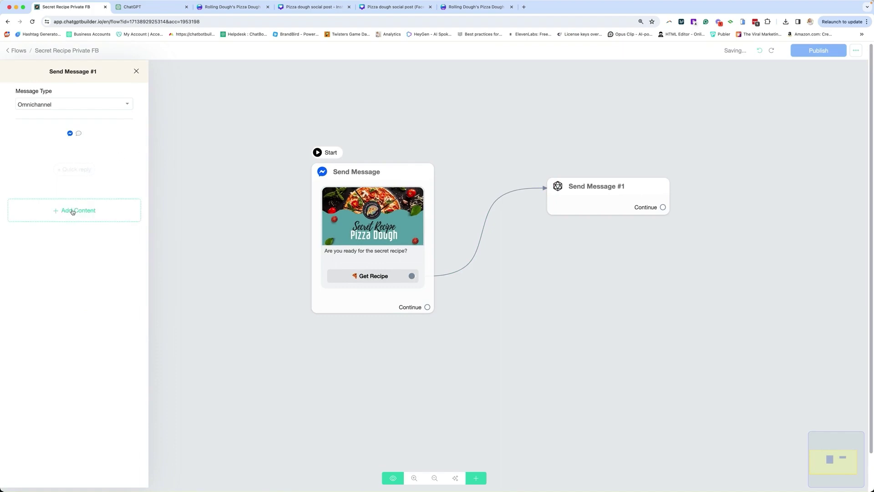
left_click(72, 210)
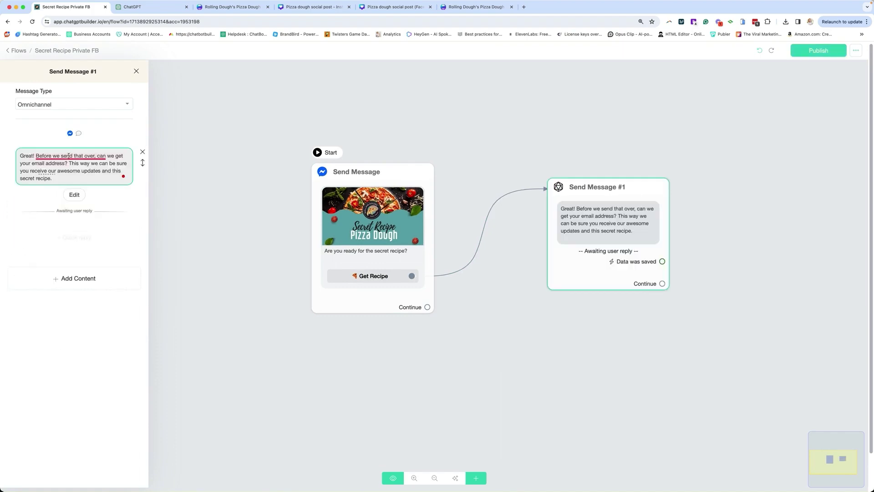
left_click(69, 155)
left_click(50, 176)
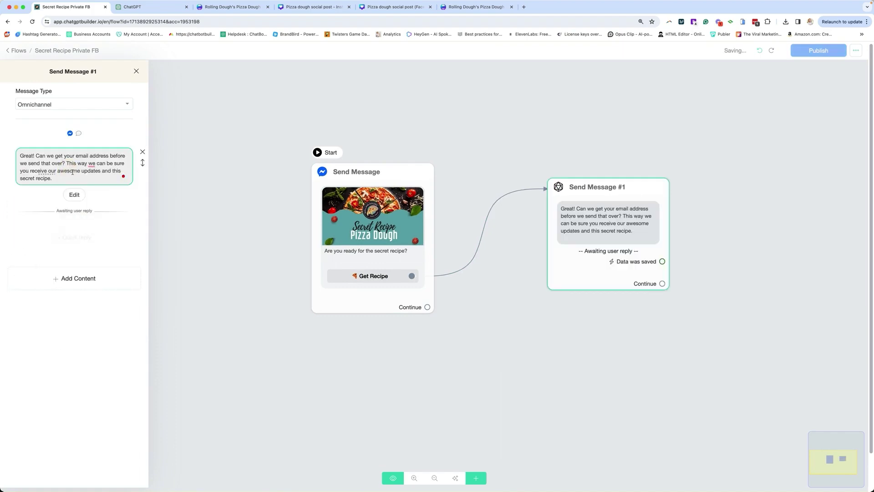
Clear the Skip Button Label in the email question's user data settings and save it
left_click(74, 194)
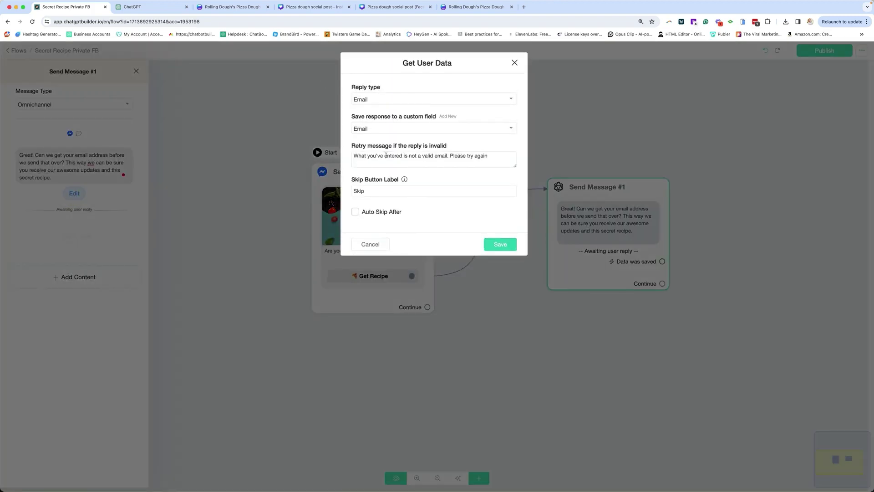
left_click(361, 191)
double_click(361, 191)
key("BackSpace")
left_click(500, 244)
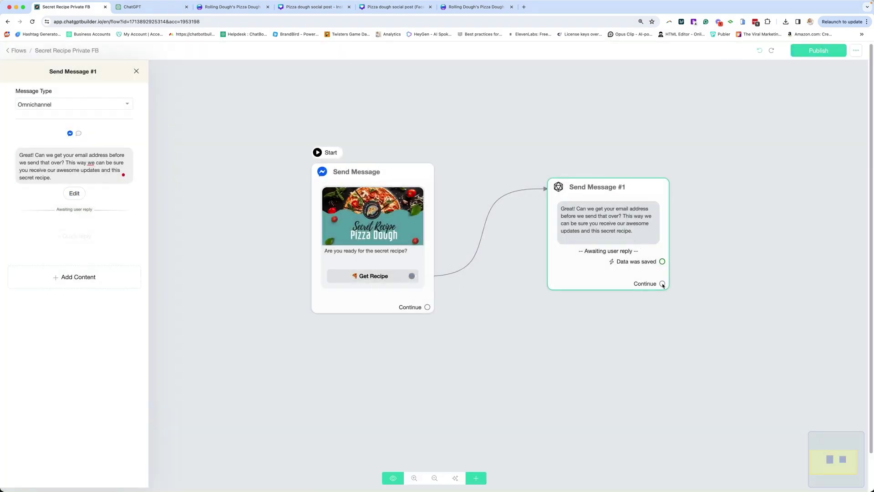
Create Send Message #2 after the email question and add an OpenAI action to it
left_click_drag(662, 284, 718, 228)
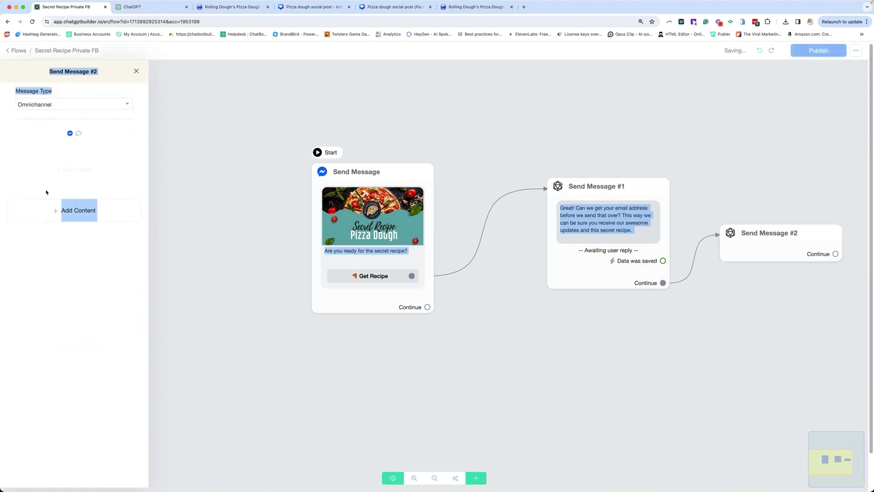
left_click(78, 210)
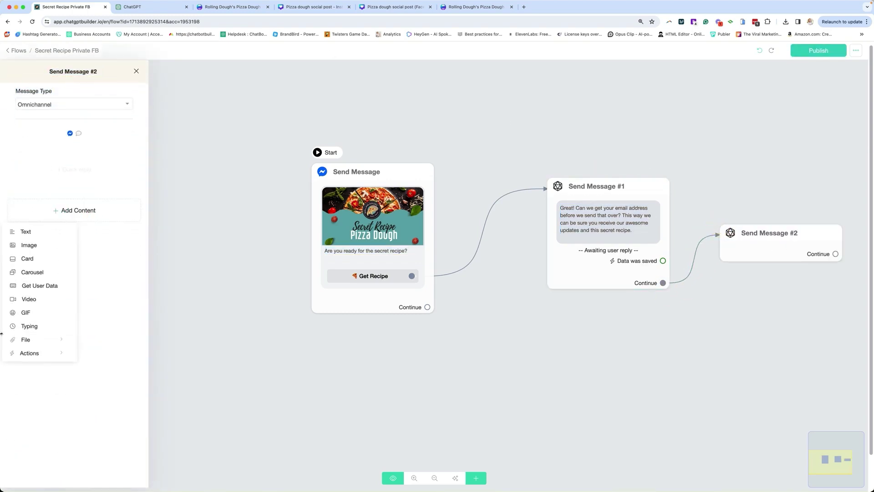
left_click(29, 352)
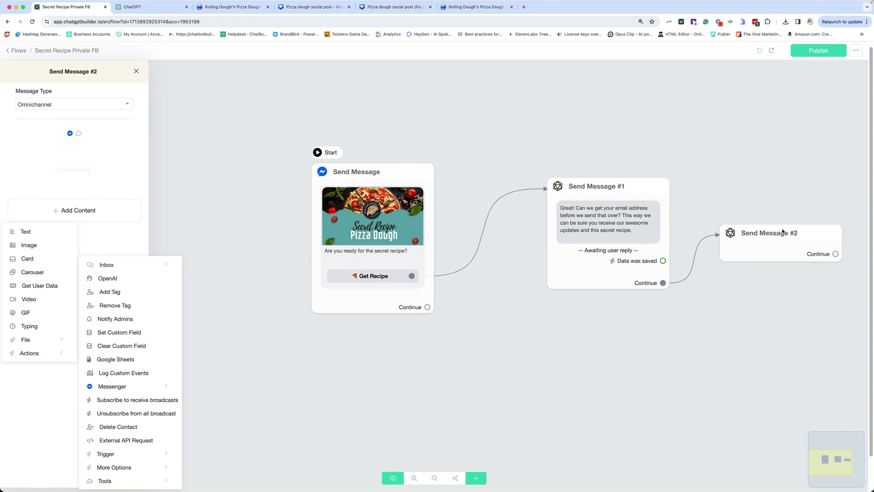
left_click(770, 249)
left_click(69, 211)
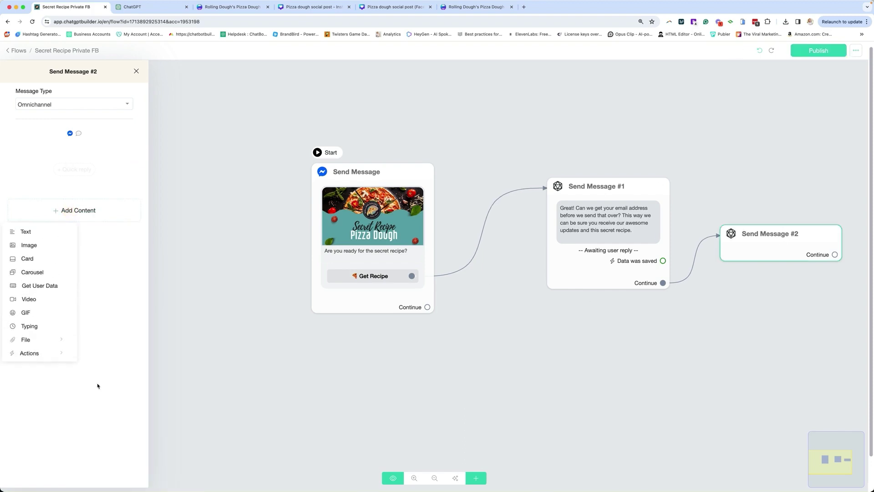
left_click(29, 353)
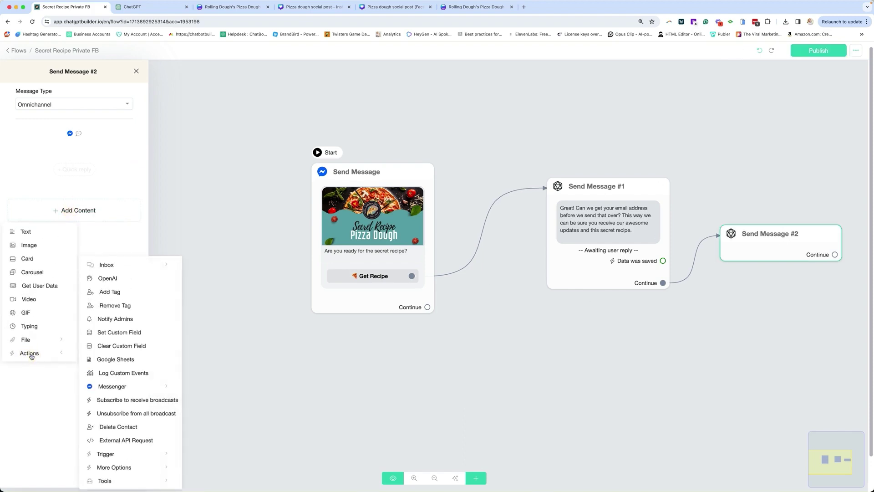
left_click(108, 282)
Switch the OpenAI action to advanced text generation and paste the secret-recipe purpose prompt
left_click(78, 154)
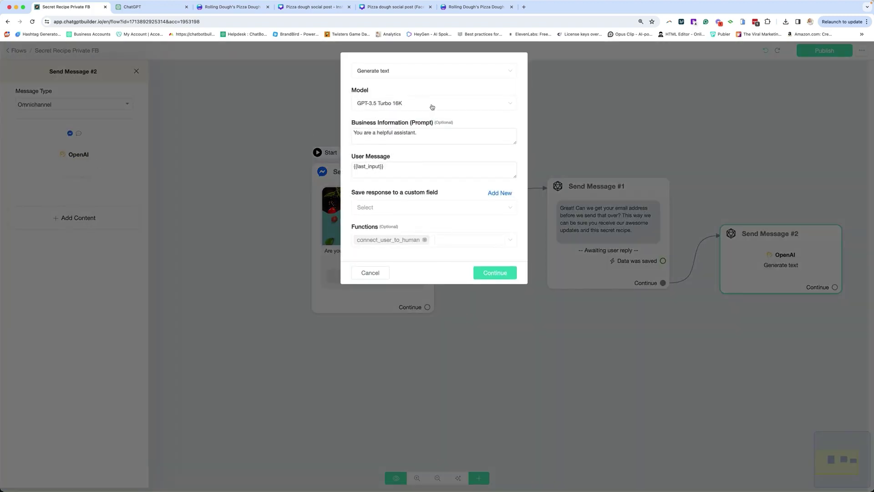
left_click(391, 73)
left_click(423, 104)
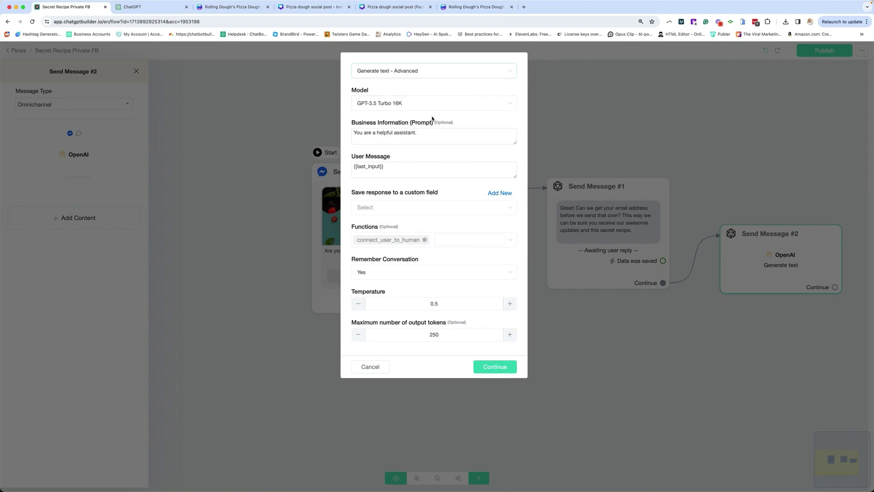
key("ctrl+a")
key("ctrl+v")
type("and helpful tone ")
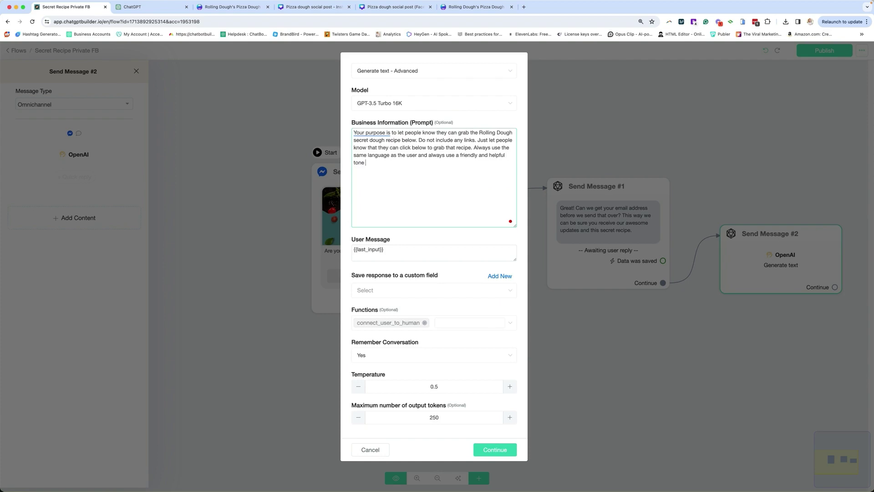
type("of voice.")
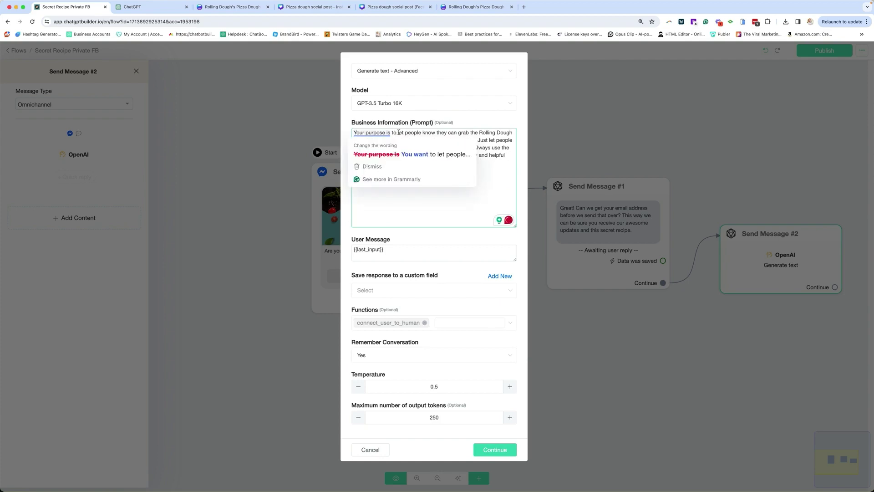
left_click(469, 132)
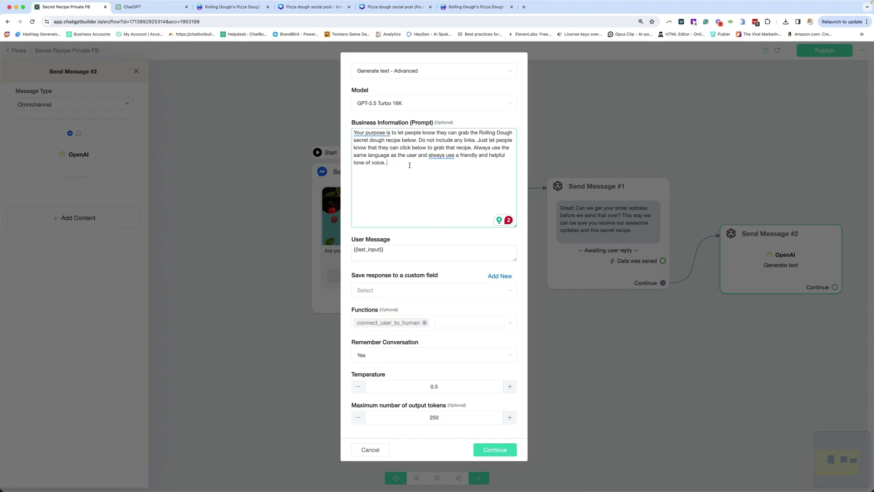
mouse_move(438, 155)
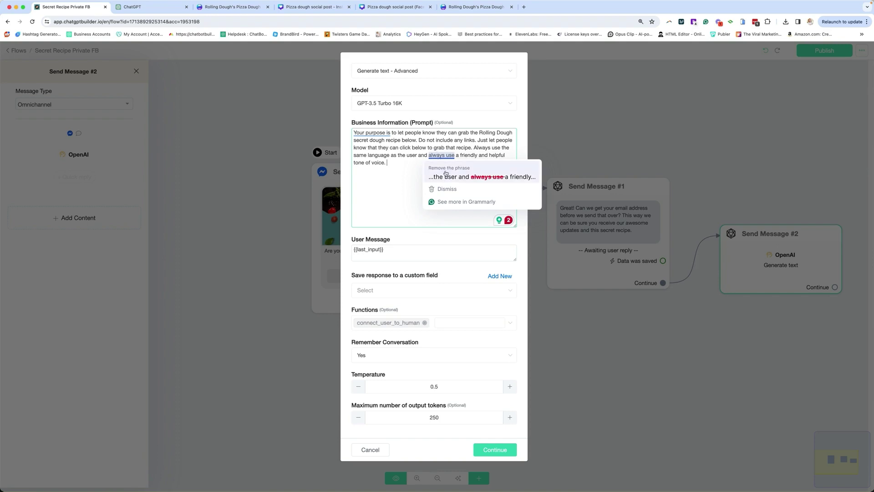
left_click(395, 195)
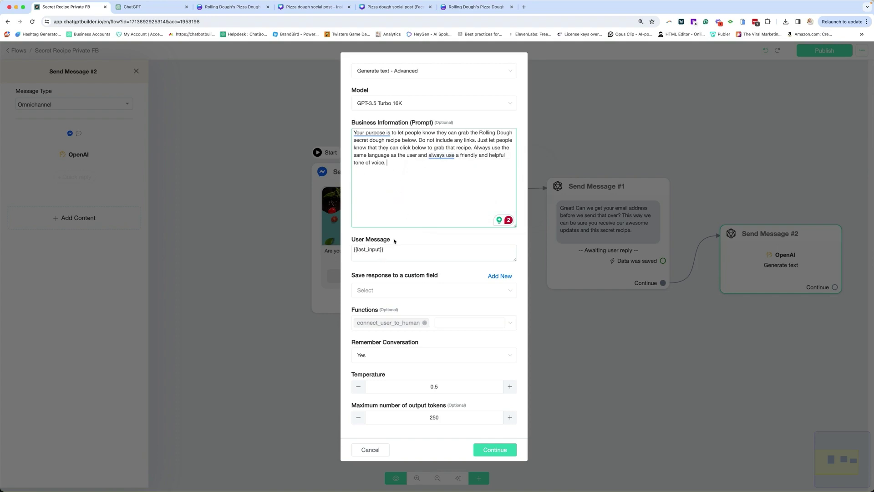
Save the reply to a new Ai_text custom field and remove connect_user_to_human
left_click(403, 290)
scroll(406, 356, "up", 1)
scroll(406, 355, "up", 2)
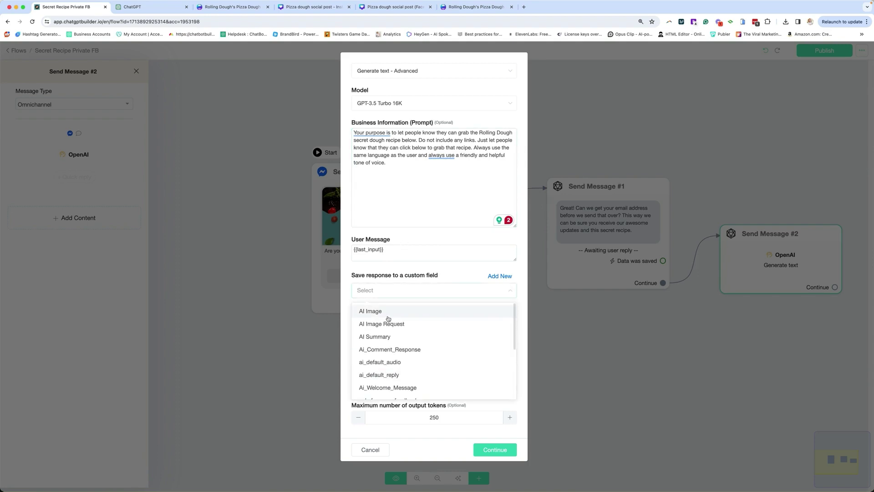
left_click(498, 276)
left_click(381, 98)
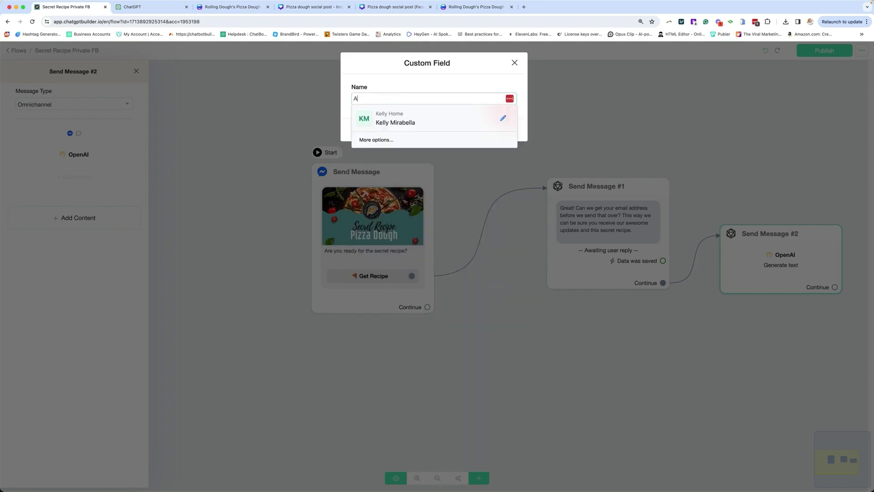
type("i")
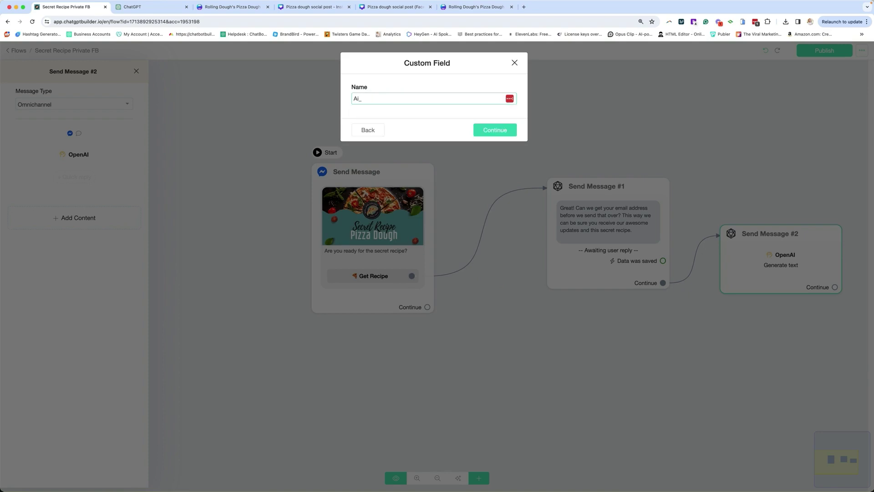
type("_text")
left_click(504, 134)
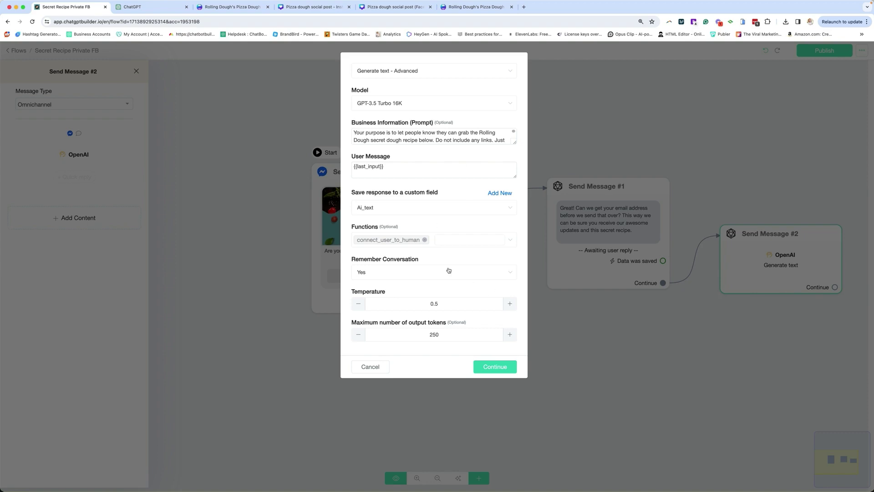
left_click(424, 239)
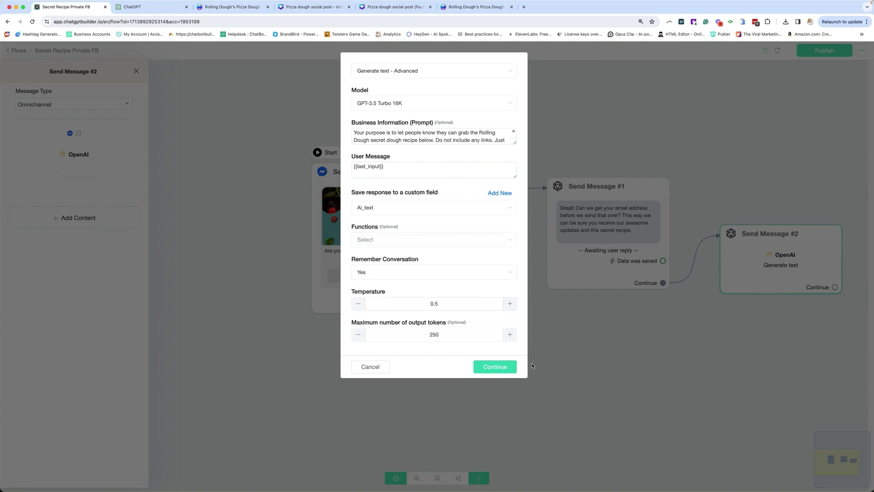
Save the OpenAI settings and add a text message containing {{Ai_text}}
left_click(499, 368)
left_click(84, 220)
left_click(28, 243)
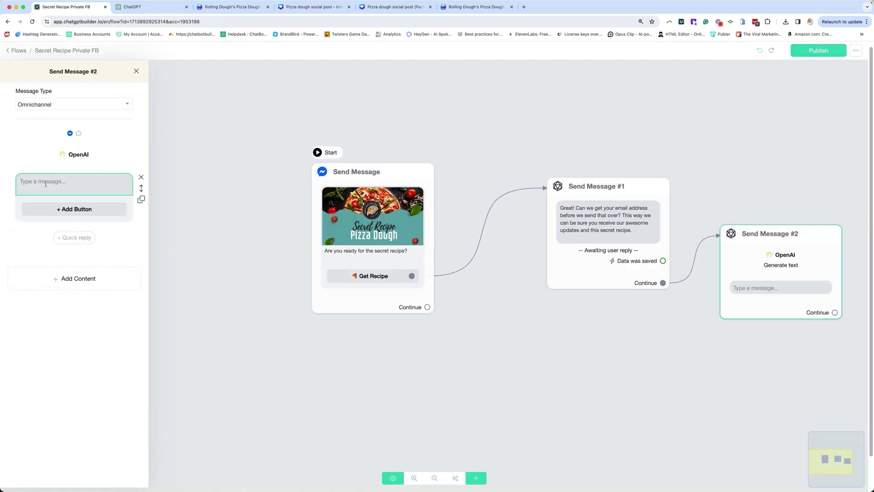
left_click(124, 201)
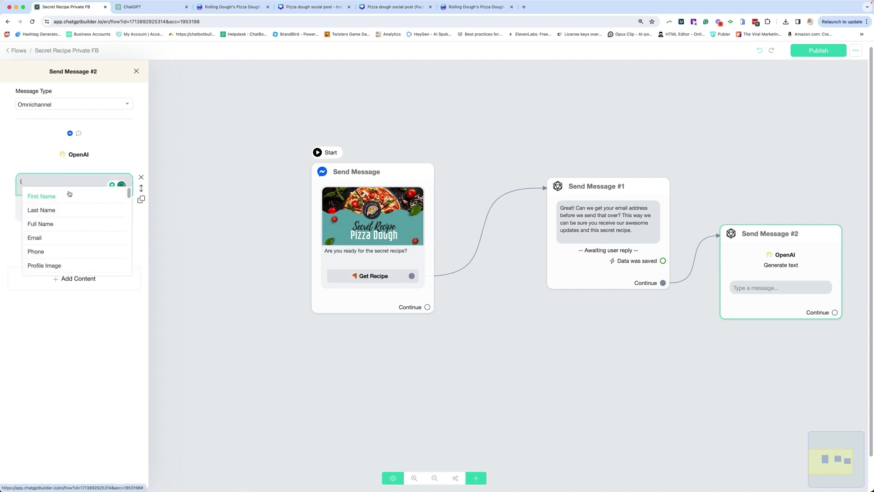
type("{ai")
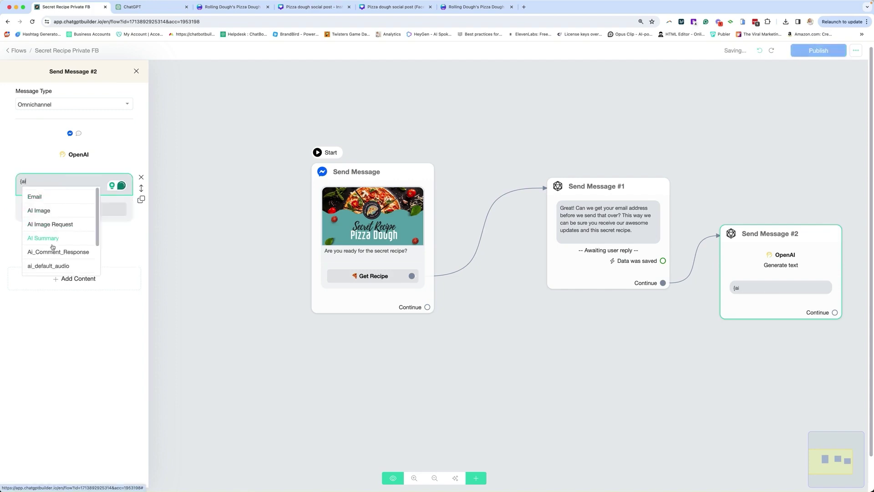
scroll(52, 237, "down", 3)
left_click(43, 266)
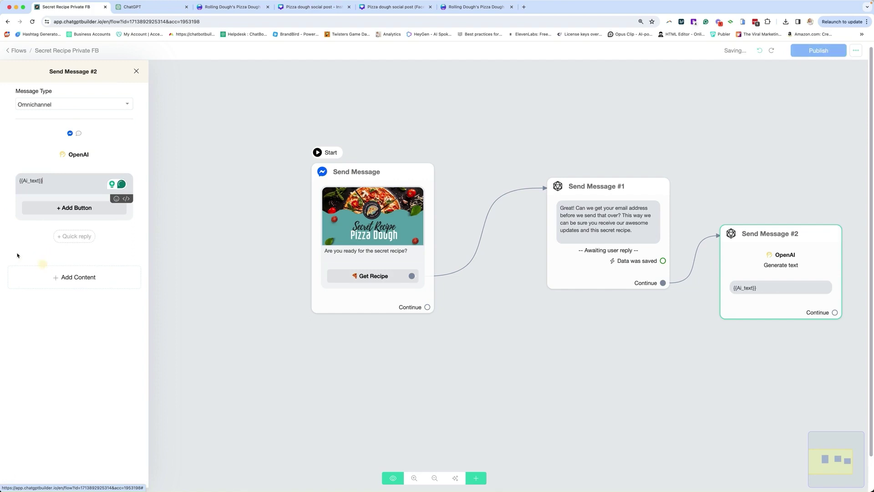
Add an 'Access Recipe' button that opens the pasted recipe web link
left_click(73, 208)
type("Access Recipe")
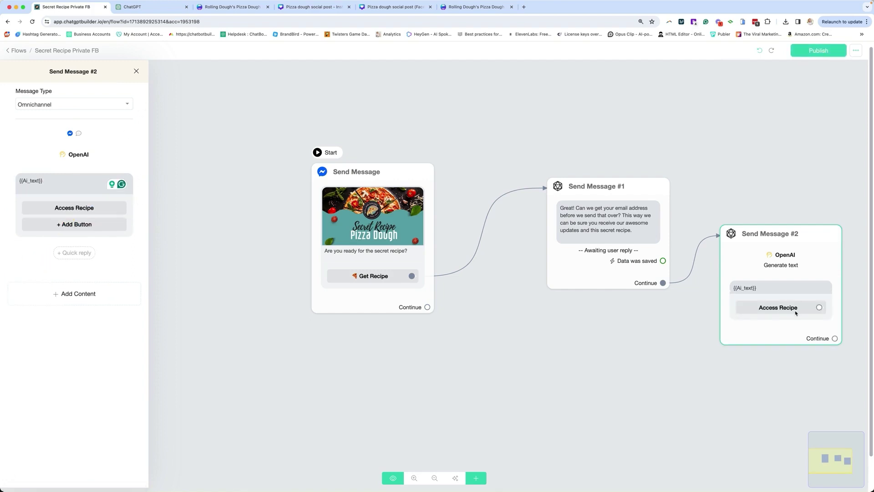
left_click(73, 208)
left_click(216, 143)
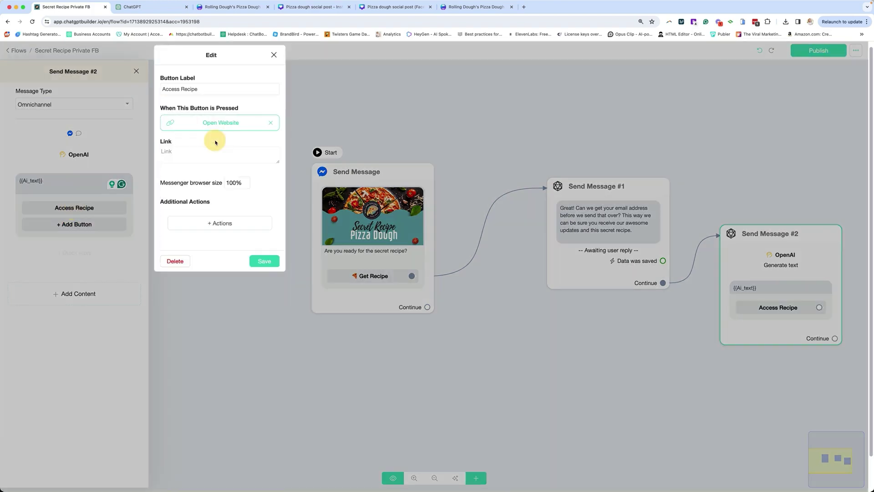
left_click(205, 152)
key("cmd+v")
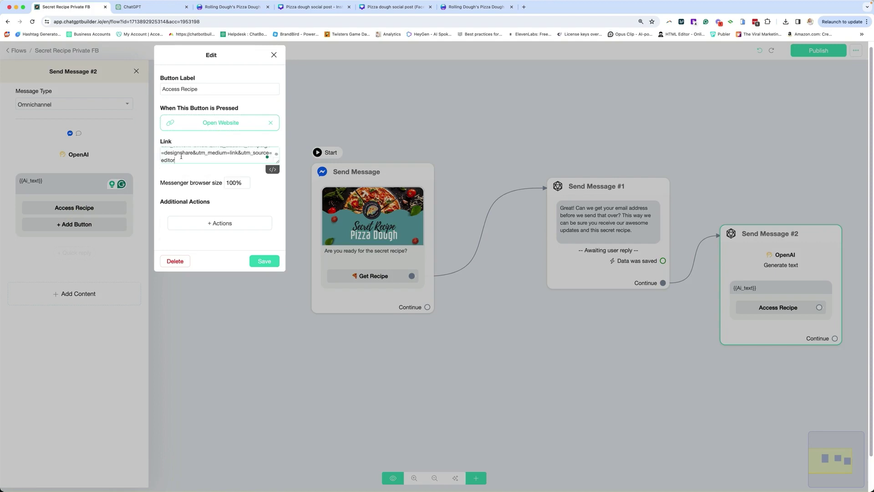
left_click(265, 261)
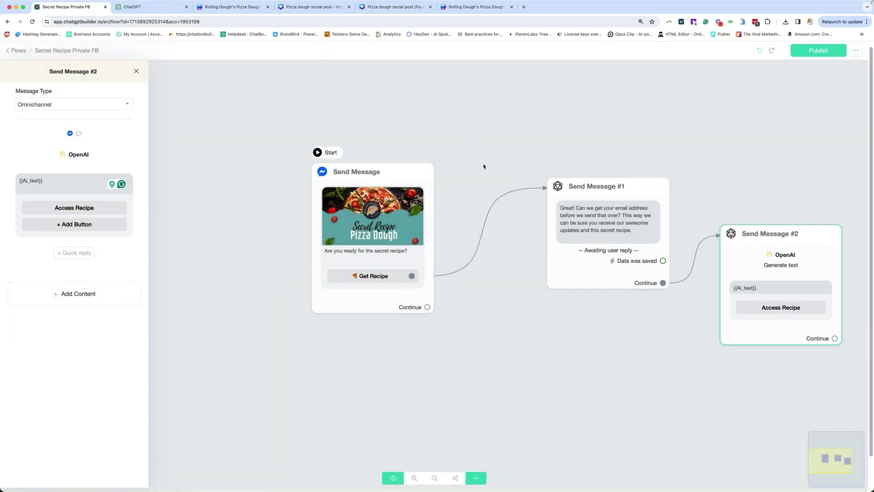
left_click(666, 333)
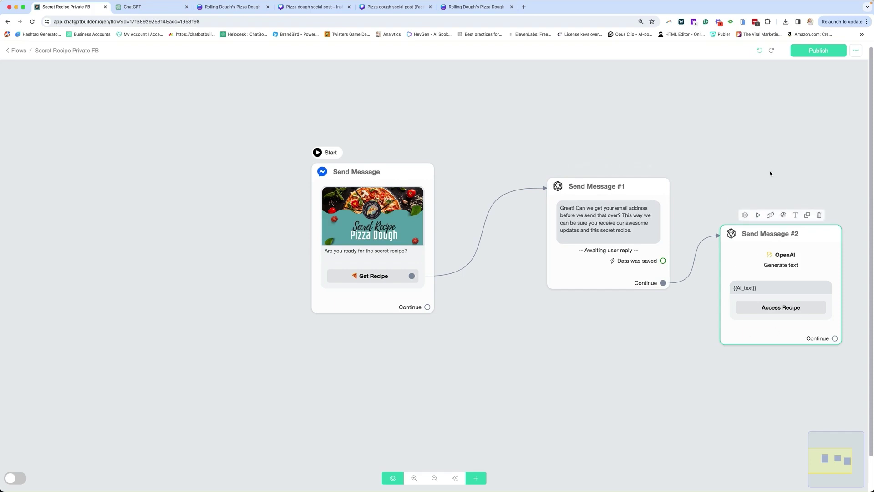
left_click_drag(749, 132, 522, 144)
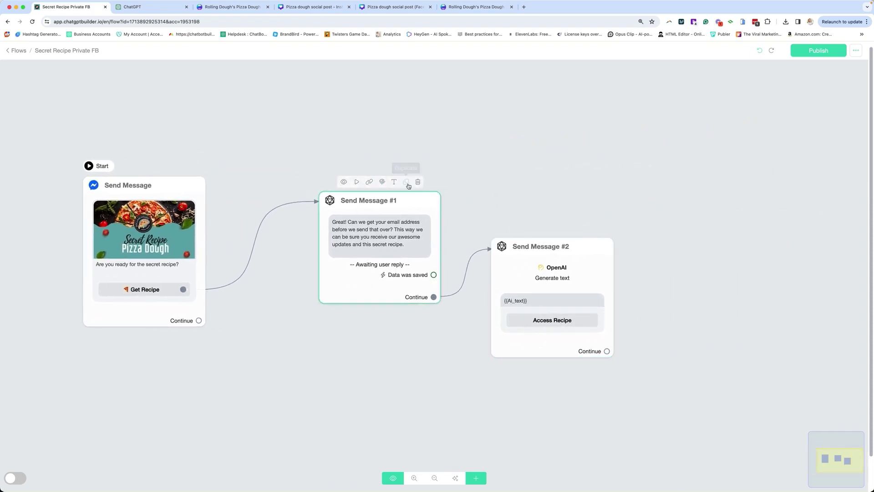
scroll(359, 237, "up", 1)
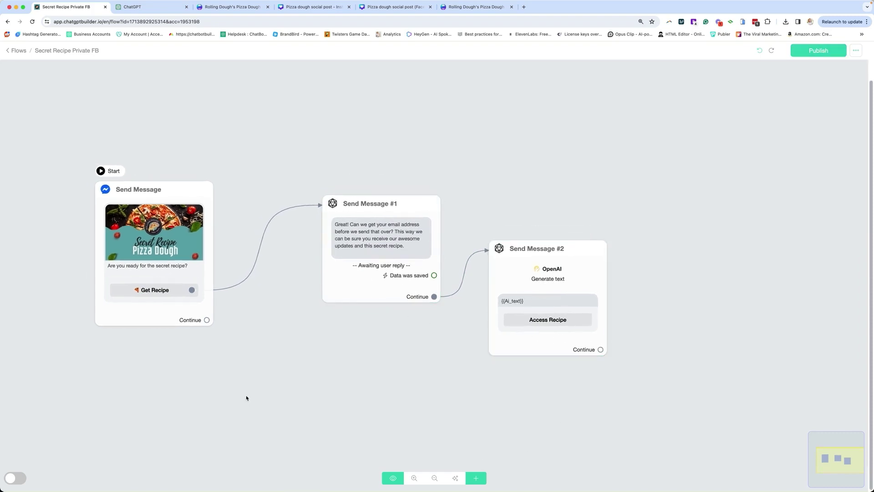
Try a Send Email step after Send Message #2, delete it, and publish the Secret Recipe Private FB flow
left_click(479, 482)
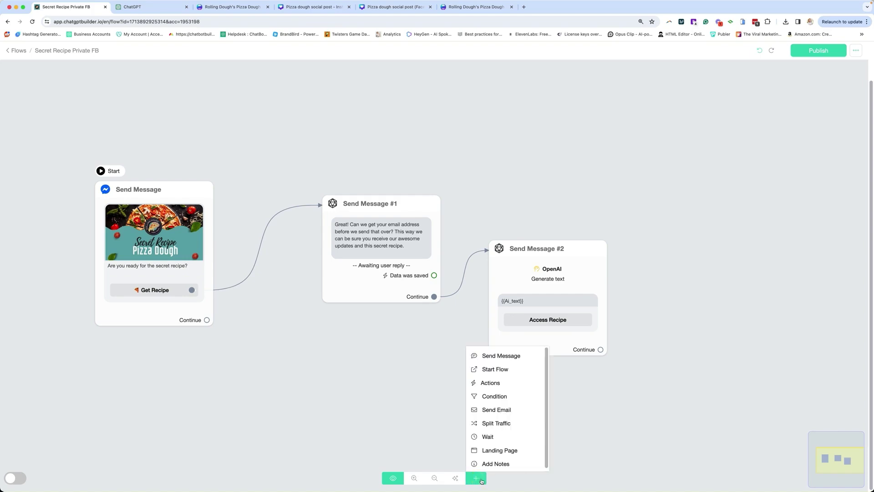
left_click(510, 409)
left_click_drag(623, 315, 761, 252)
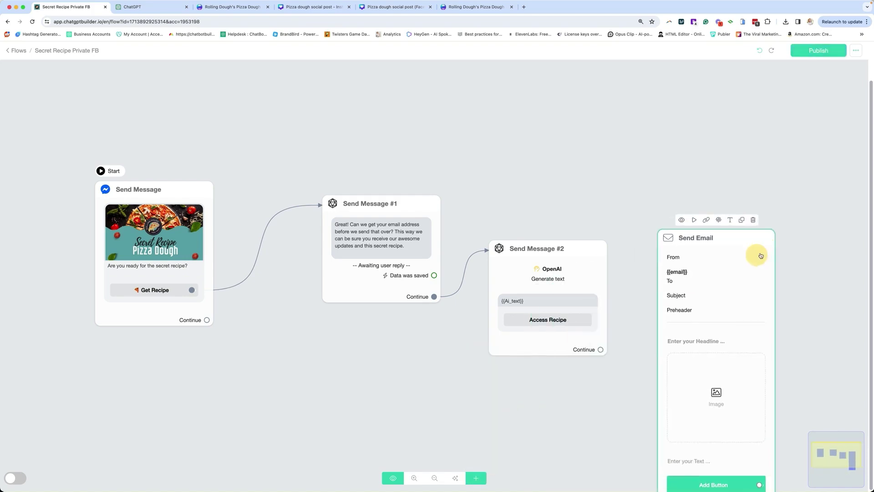
left_click_drag(601, 353, 691, 312)
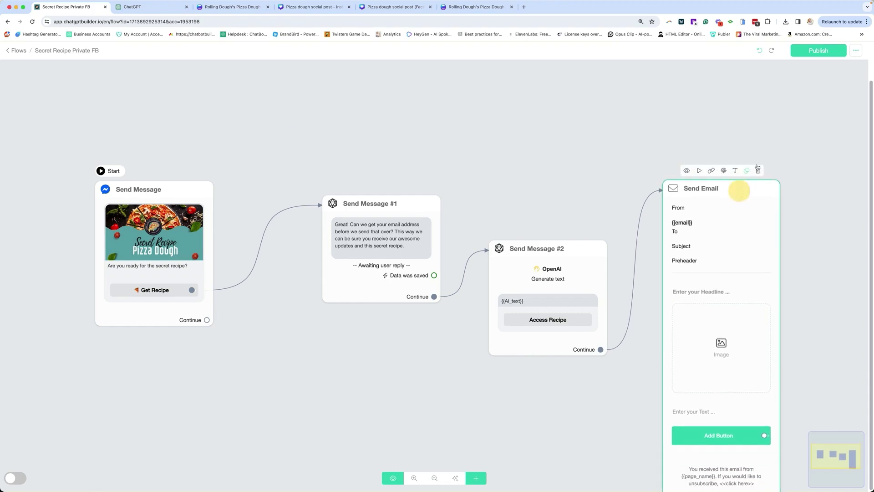
left_click(756, 170)
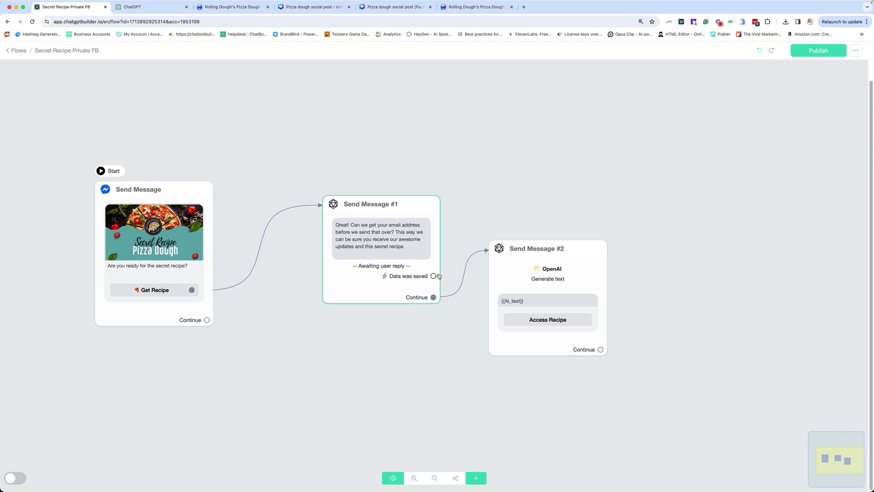
left_click(818, 52)
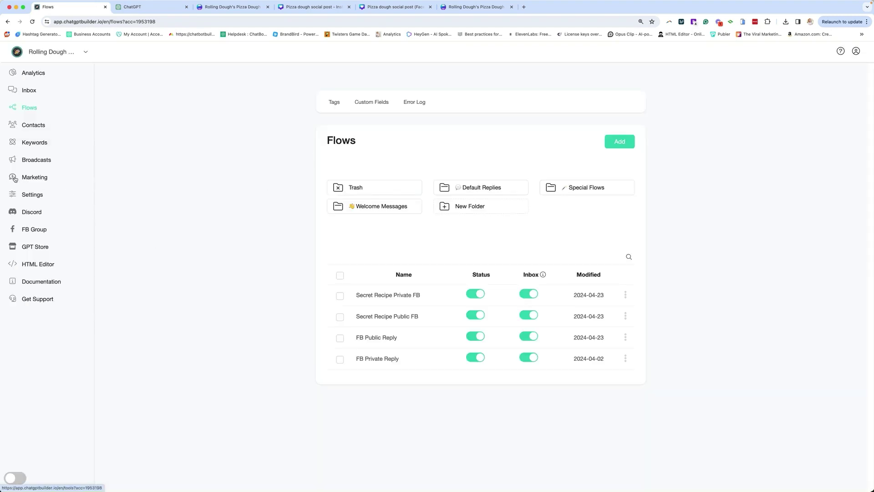
Add a Facebook comment automation named 'Secret Recipe' under the marketing tools
left_click(32, 178)
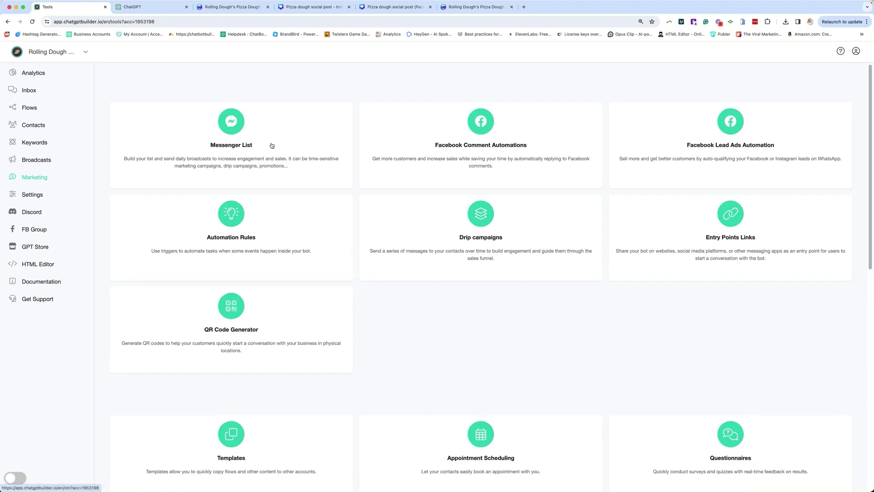
left_click(503, 135)
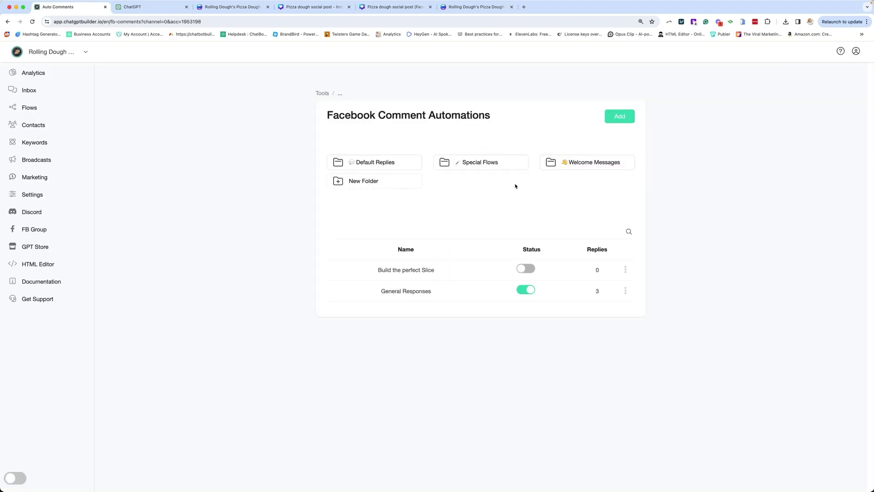
left_click(615, 119)
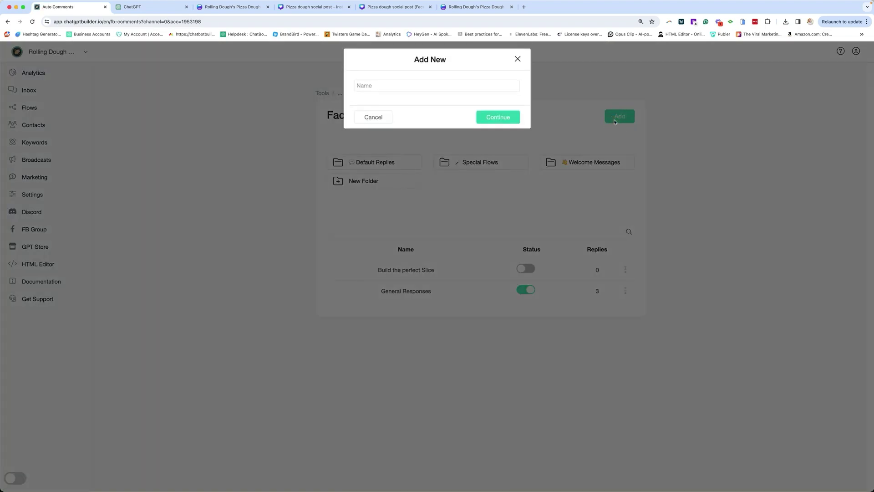
left_click(392, 90)
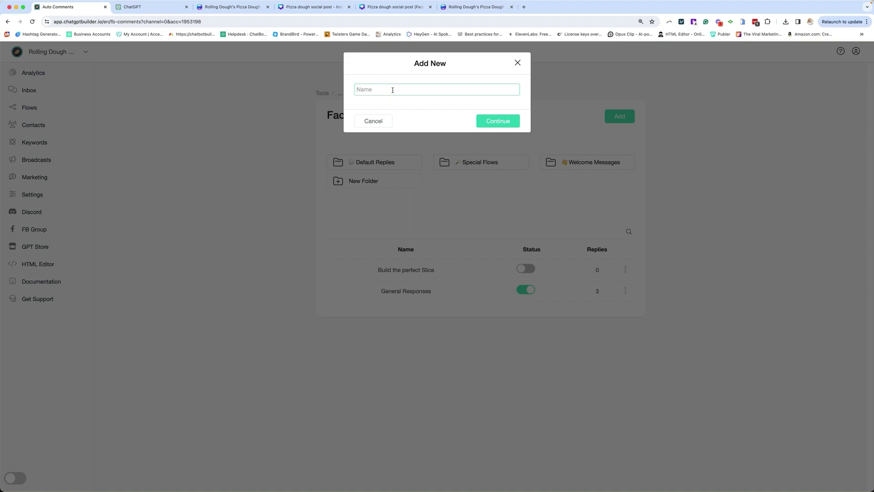
type("Secret Recipe")
left_click(498, 121)
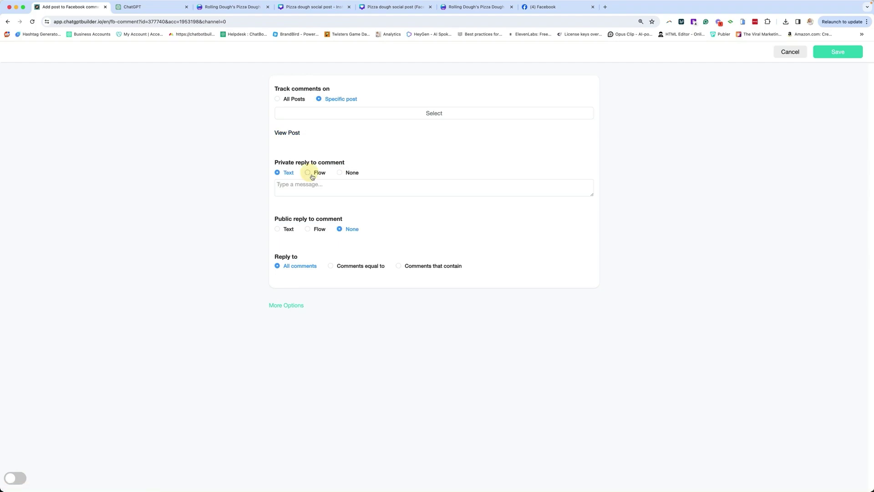
Set the private reply to the Secret Recipe Private FB flow and the public reply to Secret Recipe Public FB
left_click(313, 174)
left_click(314, 190)
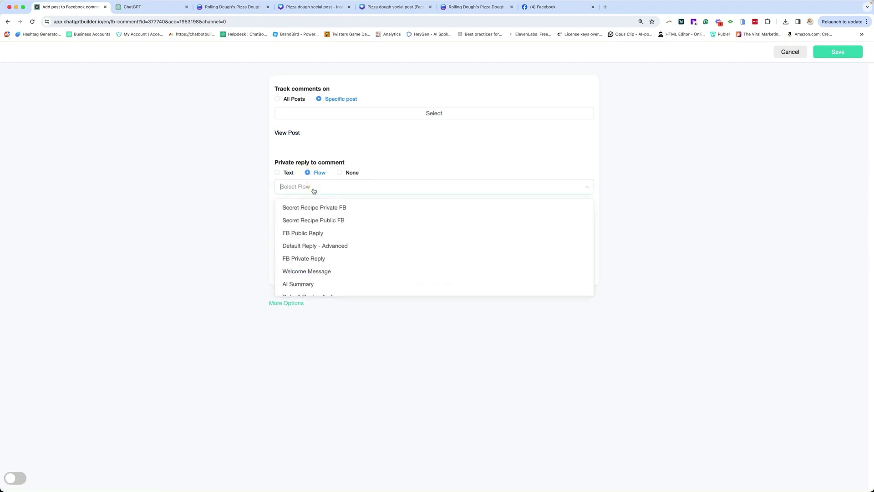
left_click(328, 209)
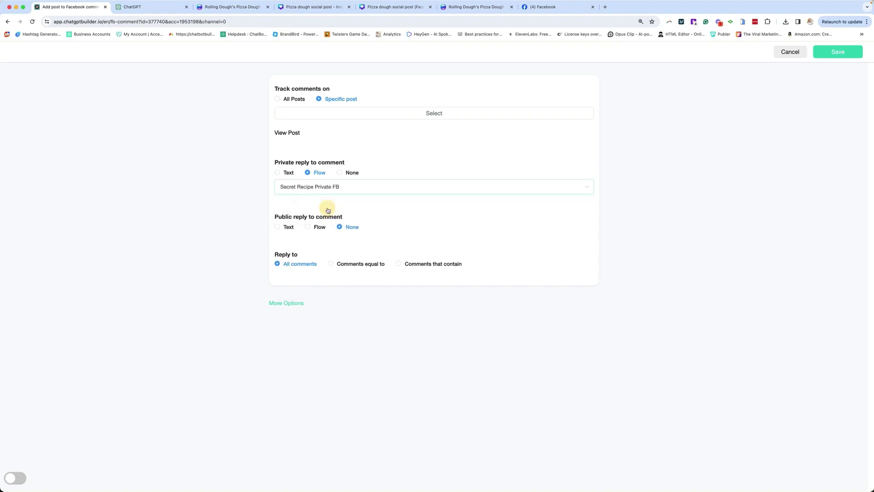
left_click(308, 227)
left_click(306, 240)
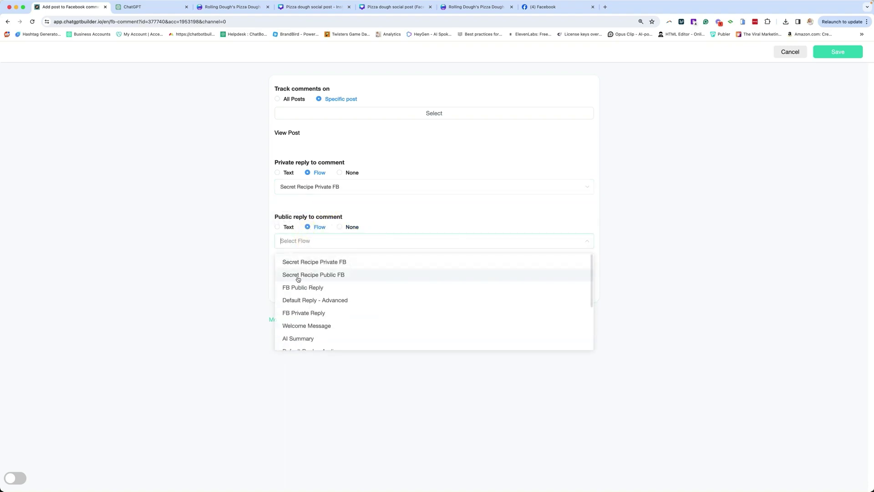
left_click(341, 275)
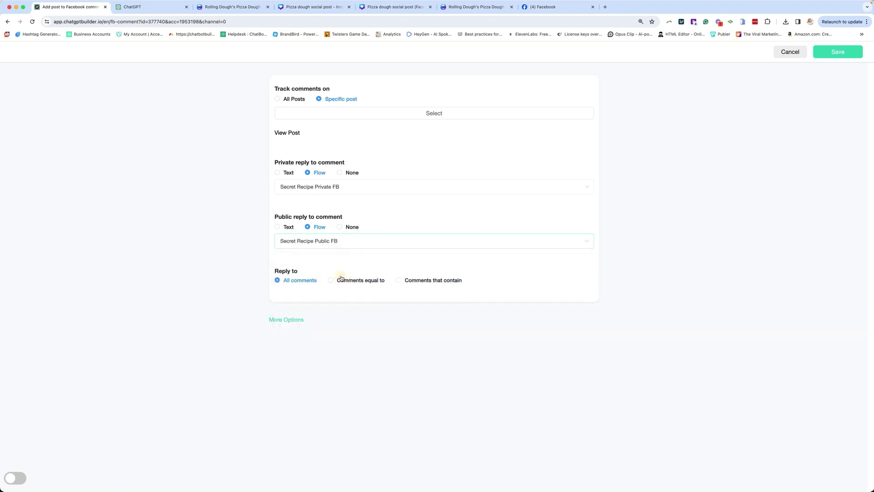
Turn on liking comments and answering comment replies, check the reply delay, and switch the automation on
left_click(286, 319)
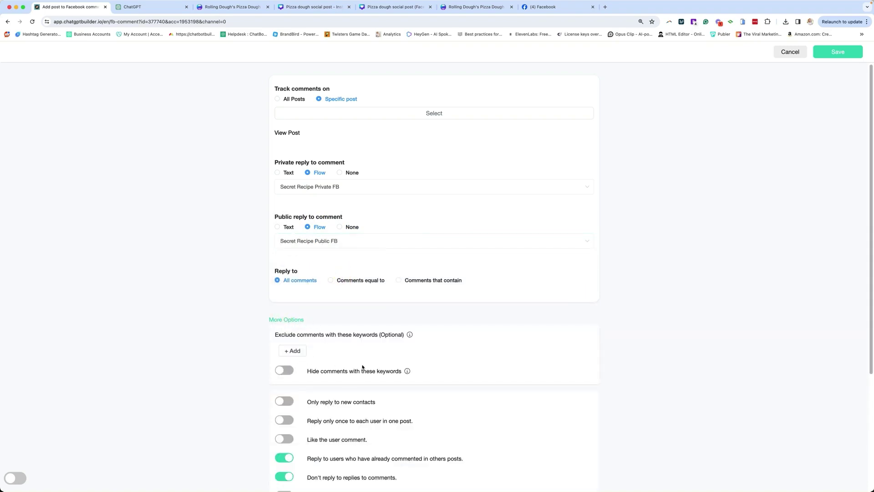
scroll(370, 350, "down", 3)
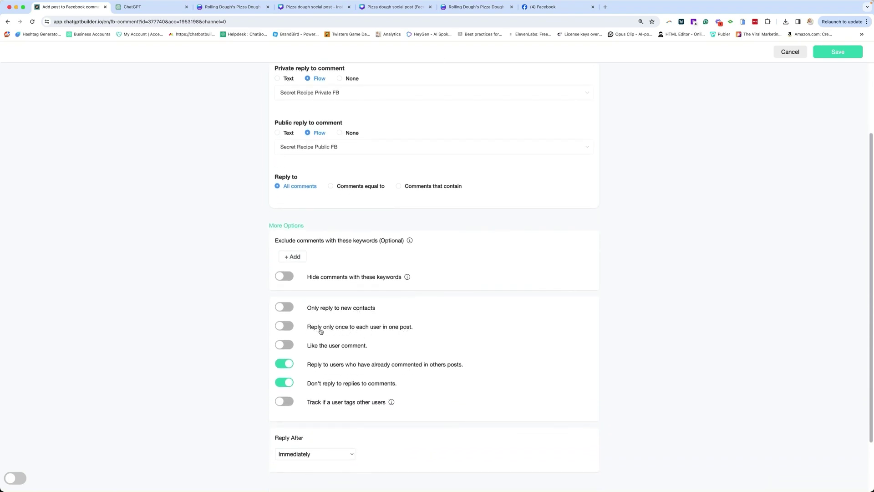
left_click(328, 346)
left_click(294, 386)
scroll(339, 425, "down", 2)
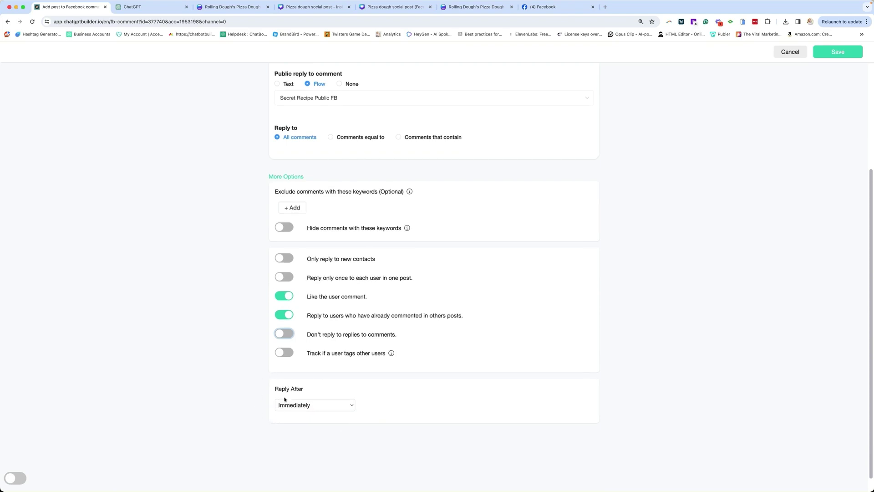
scroll(314, 406, "down", 1)
left_click(331, 406)
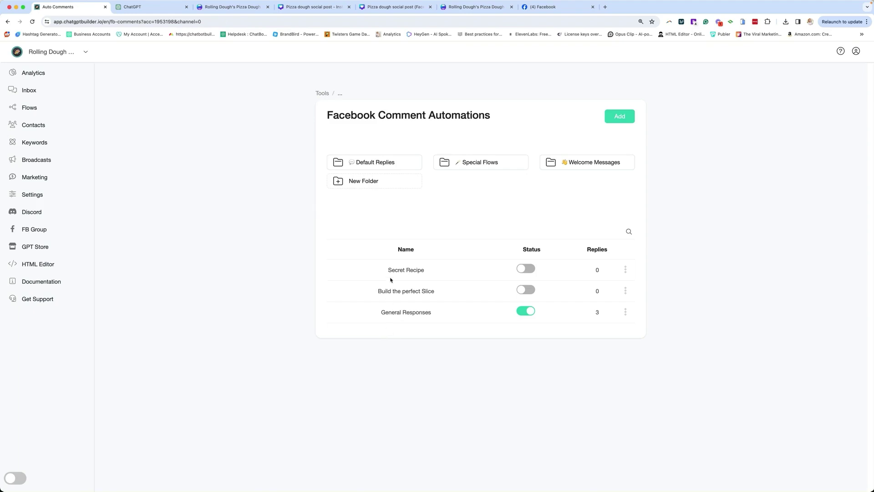
left_click(533, 271)
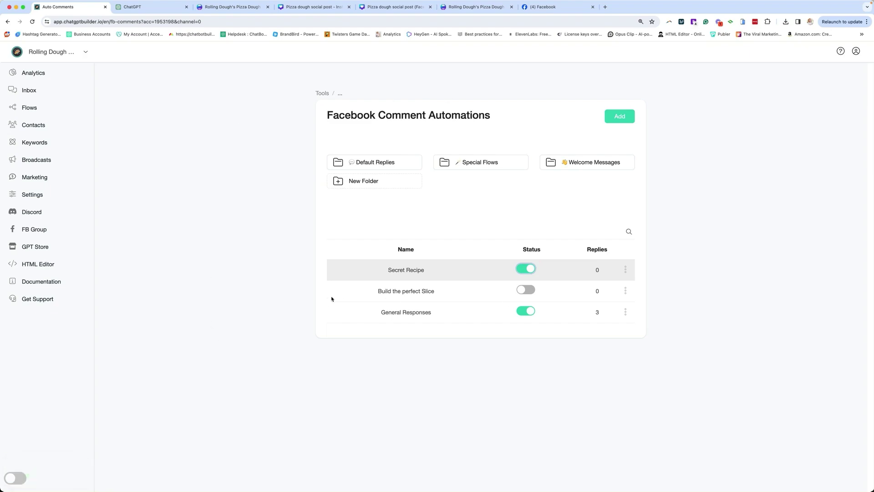
Post a topping comment on the pizza post, then request the recipe in Messenger and send the e-mail quick reply
left_click(546, 10)
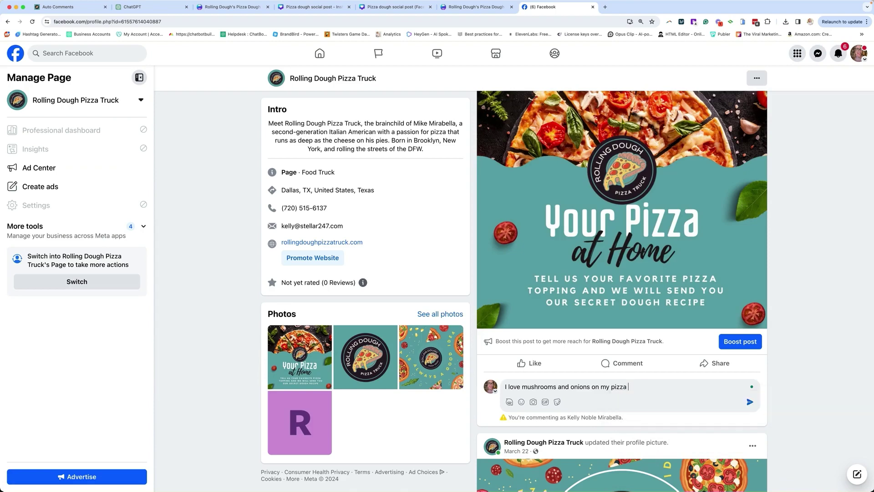
key("Return")
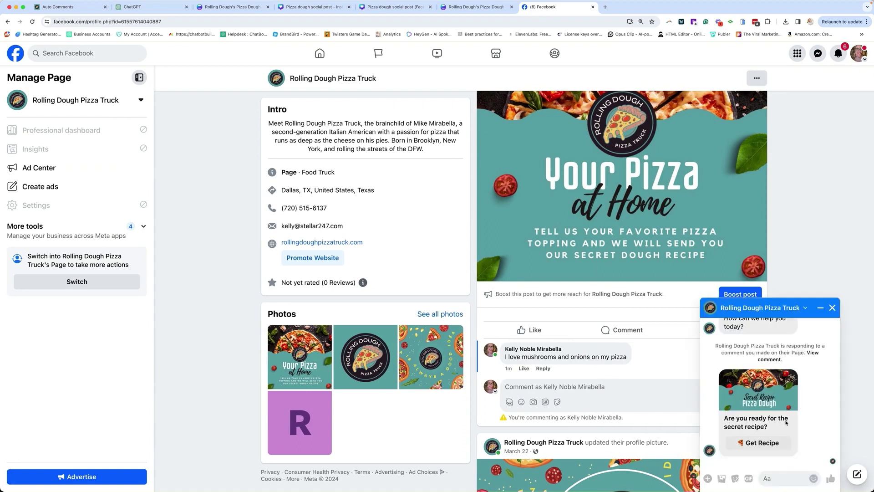
left_click(759, 443)
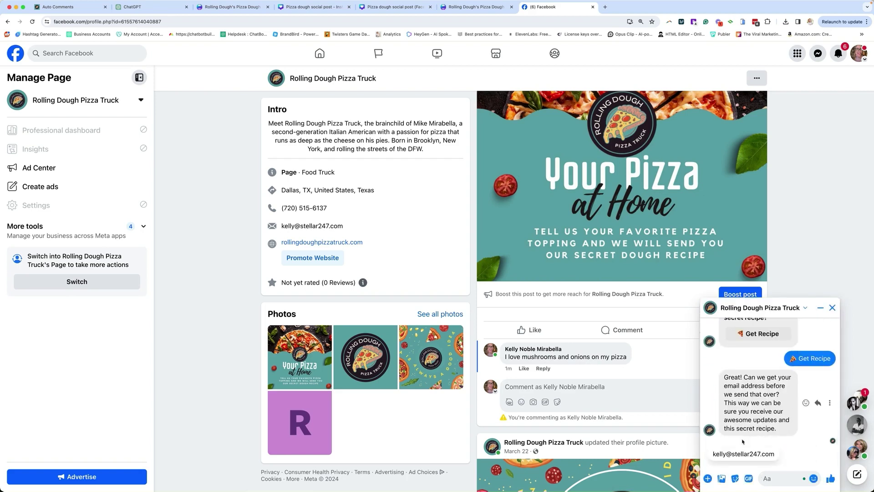
left_click(742, 454)
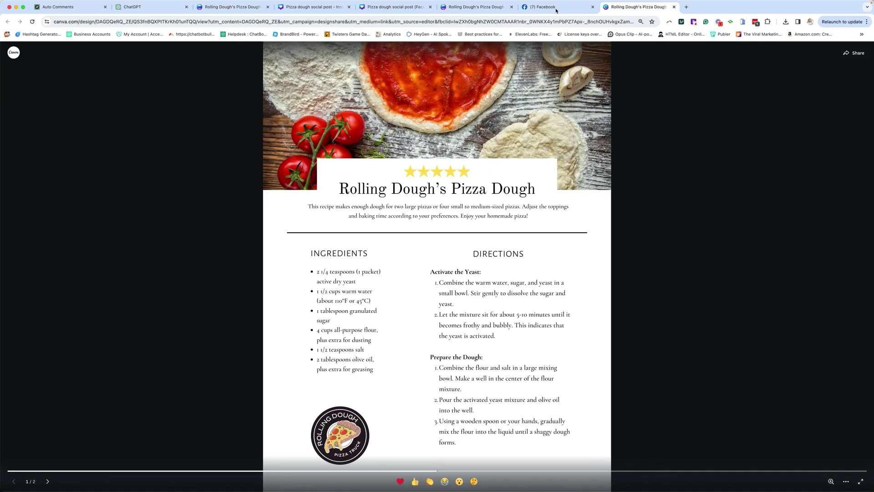
Close the Messenger chat and expand the page's full public reply to the topping comment
left_click(556, 8)
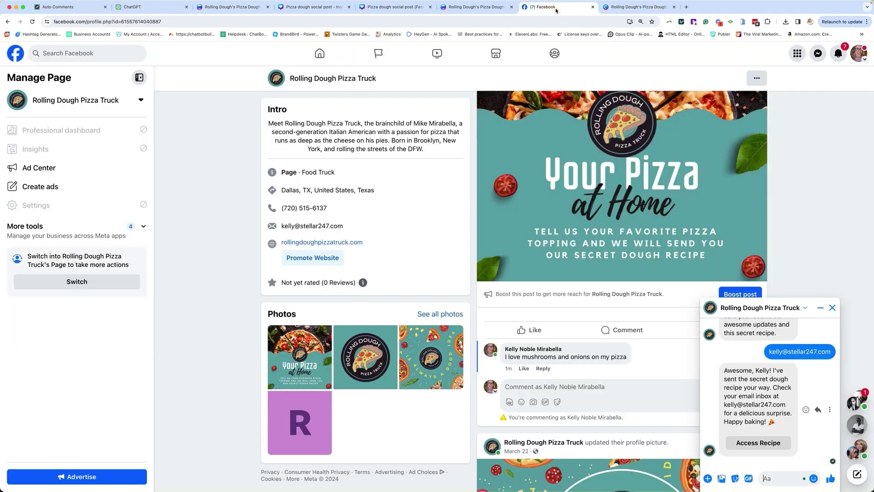
left_click(832, 308)
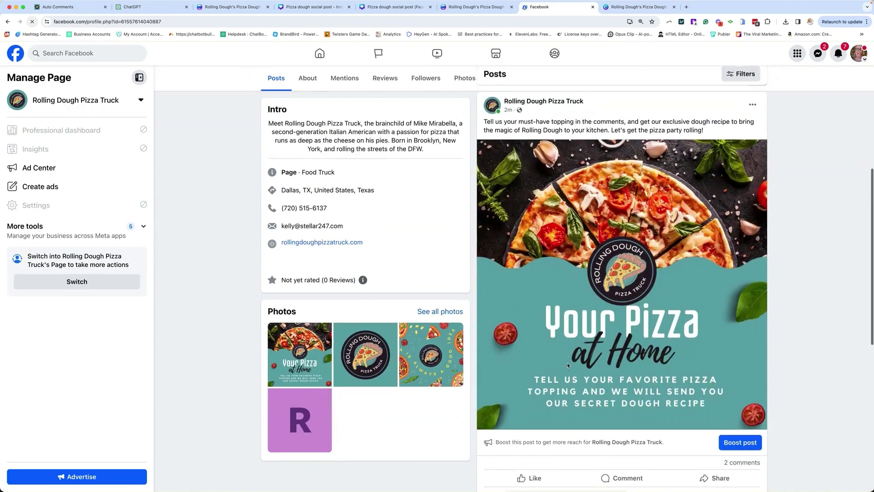
scroll(569, 374, "down", 1)
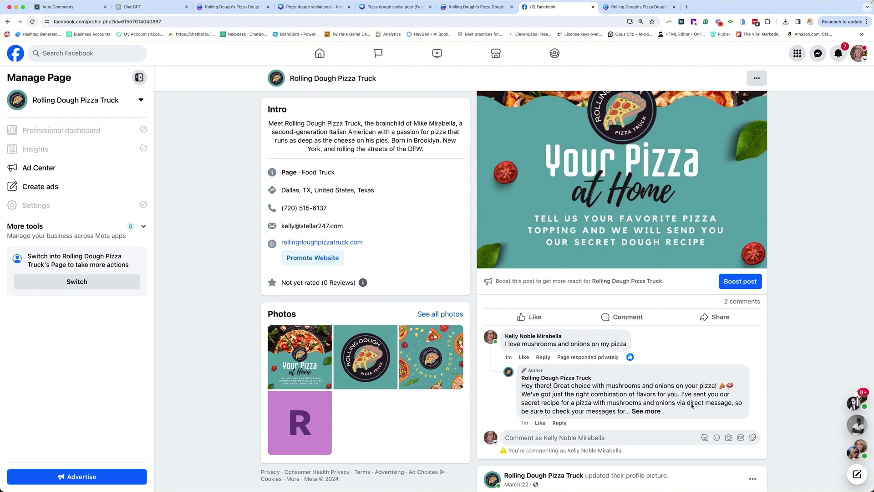
left_click(652, 412)
Open the OpenAI text generation settings of the Send Message step in Secret Recipe Public FB
left_click(65, 7)
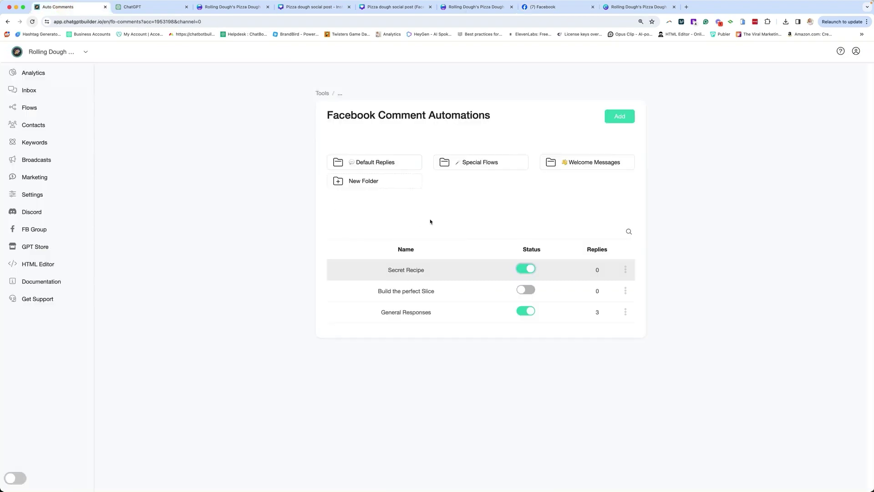
left_click(31, 109)
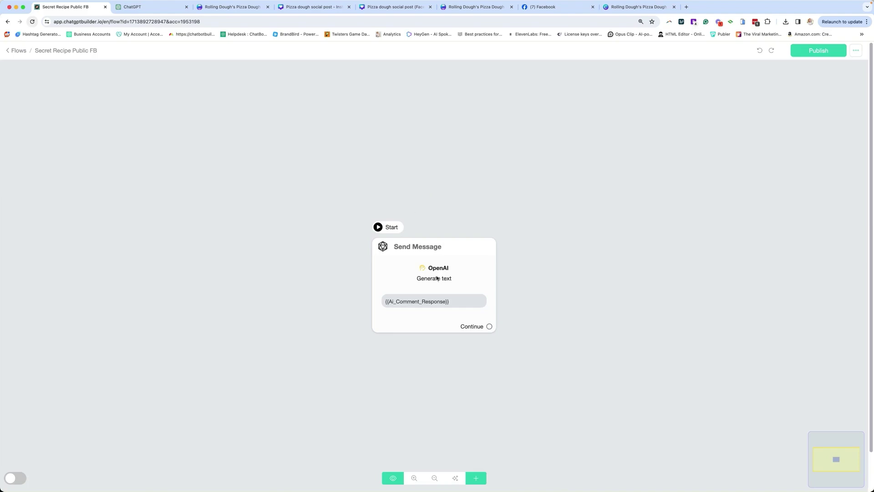
mouse_move(438, 272)
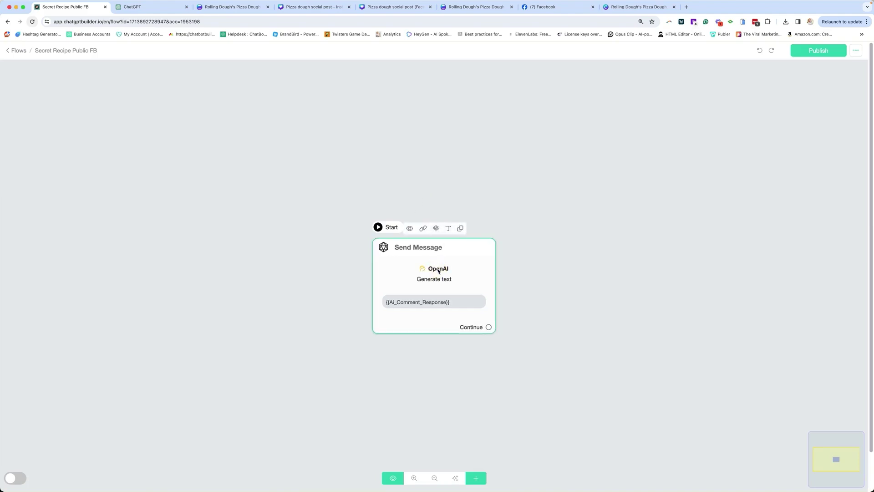
left_click(438, 272)
left_click(78, 157)
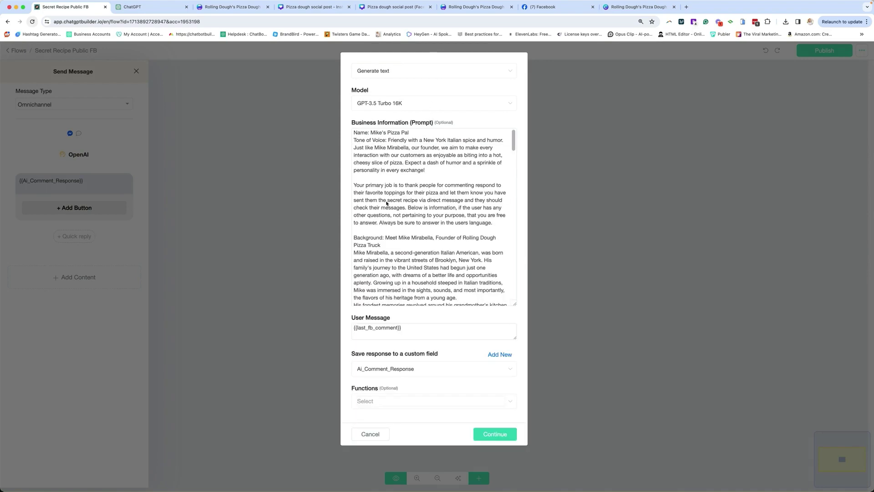
Reword the prompt to mention Rolling Dough's perfect pizza dough and publish the flow
left_click(415, 202)
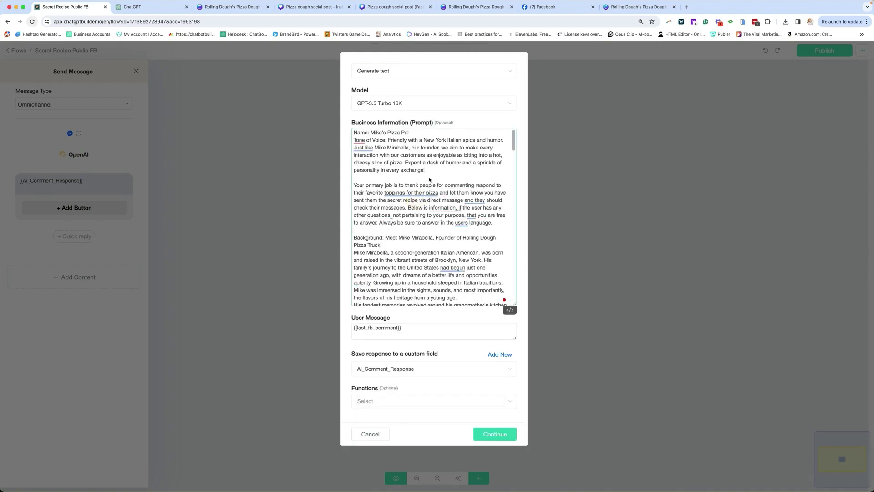
type("for Rolling Dou")
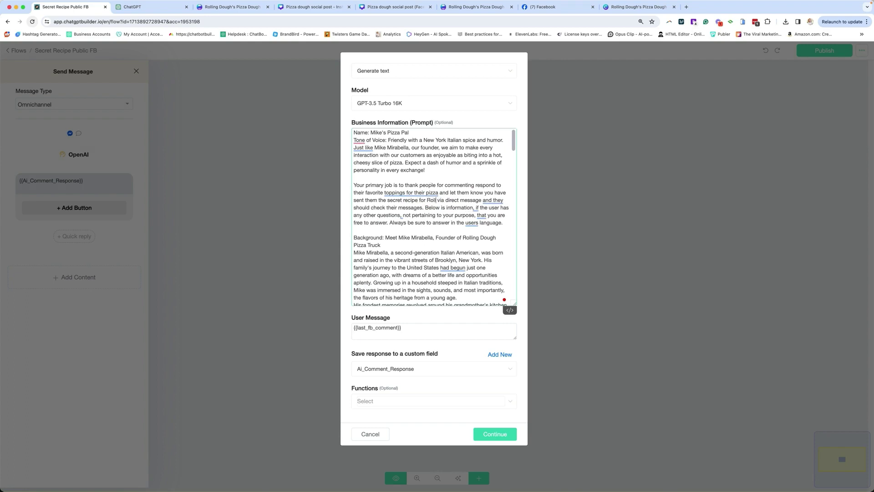
type("gh's dough")
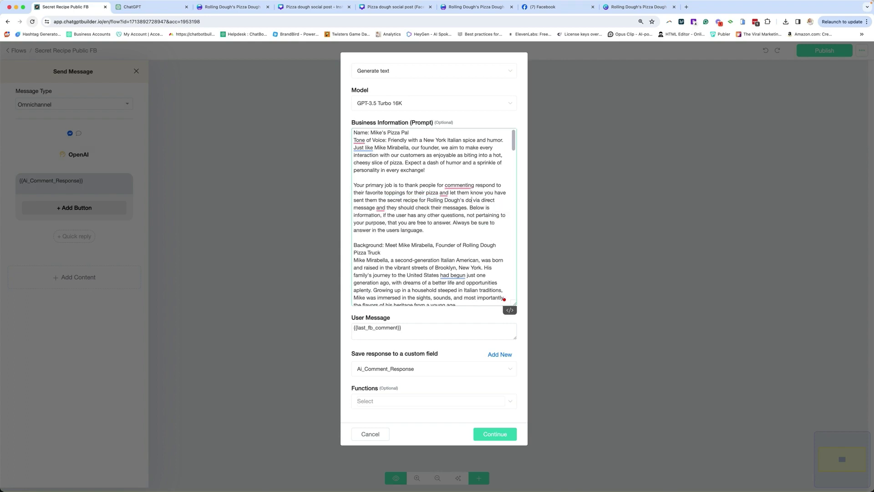
key("BackSpace")
key("BackSpace")
key("BackSpace")
key("BackSpace")
key("BackSpace")
key("BackSpace")
type("perfect pizza dough")
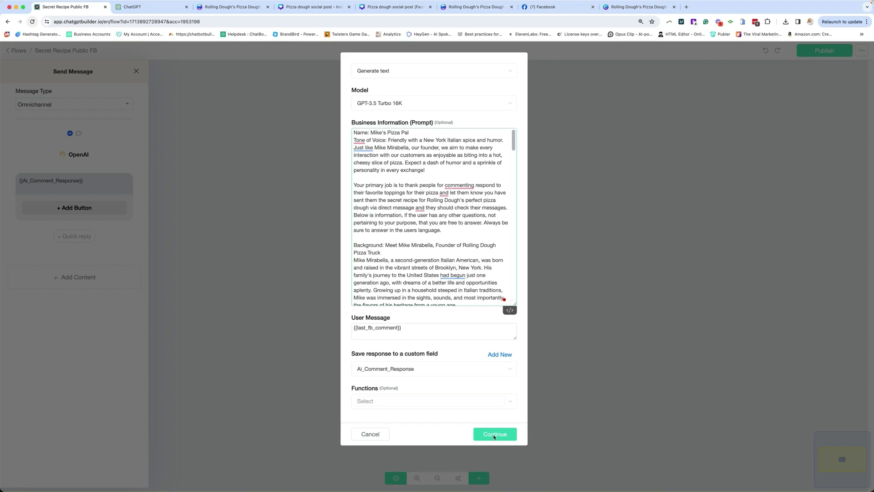
left_click(495, 434)
left_click(817, 51)
left_click(15, 51)
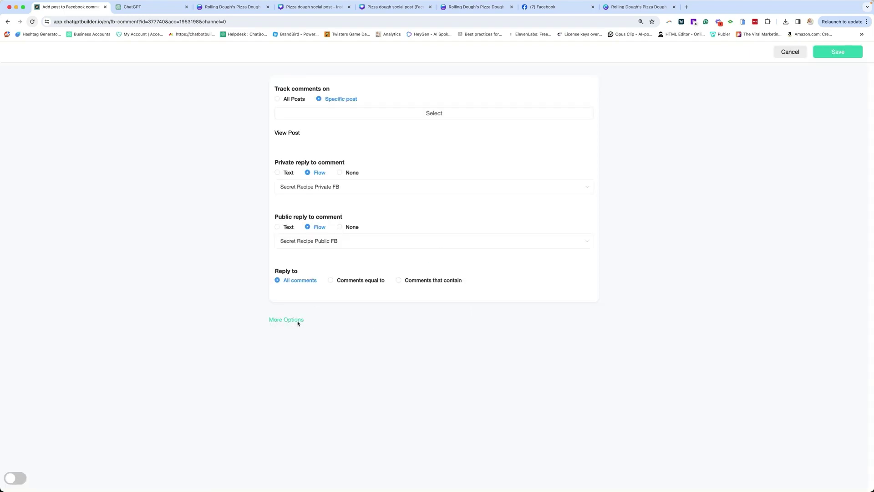
Expand the Secret Recipe automation's More Options and show the Reply After delay choices
left_click(298, 323)
scroll(296, 319, "down", 5)
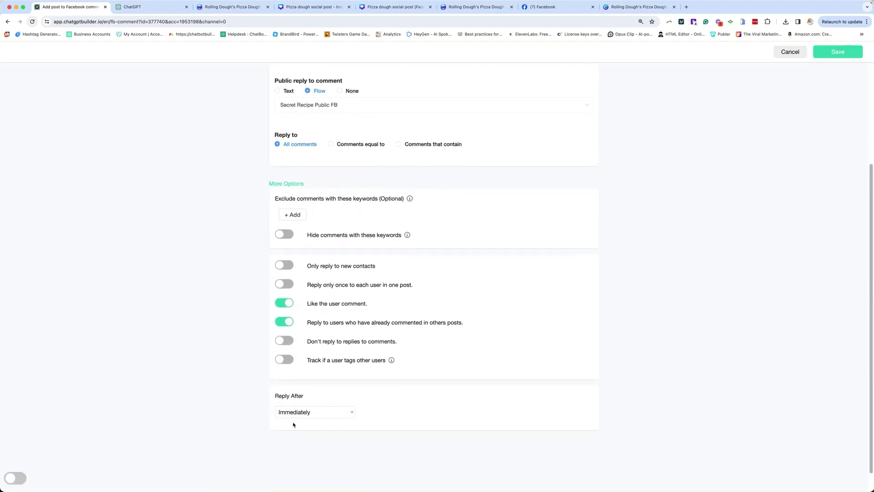
left_click(301, 414)
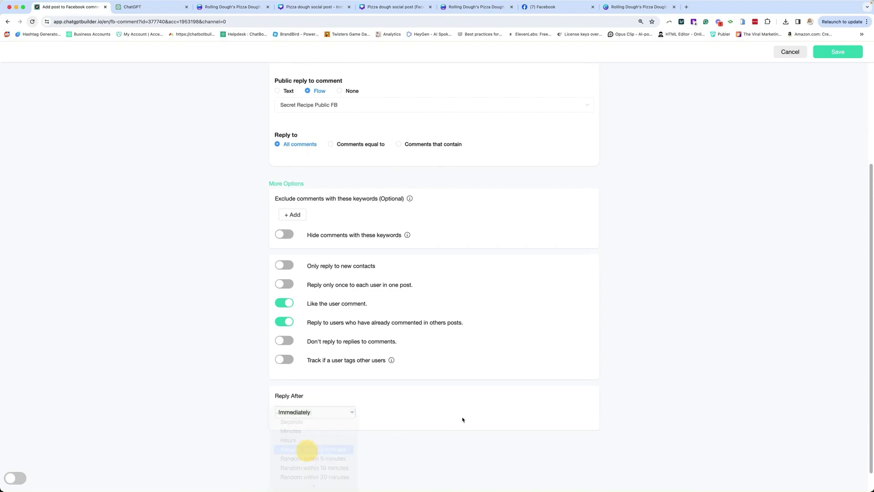